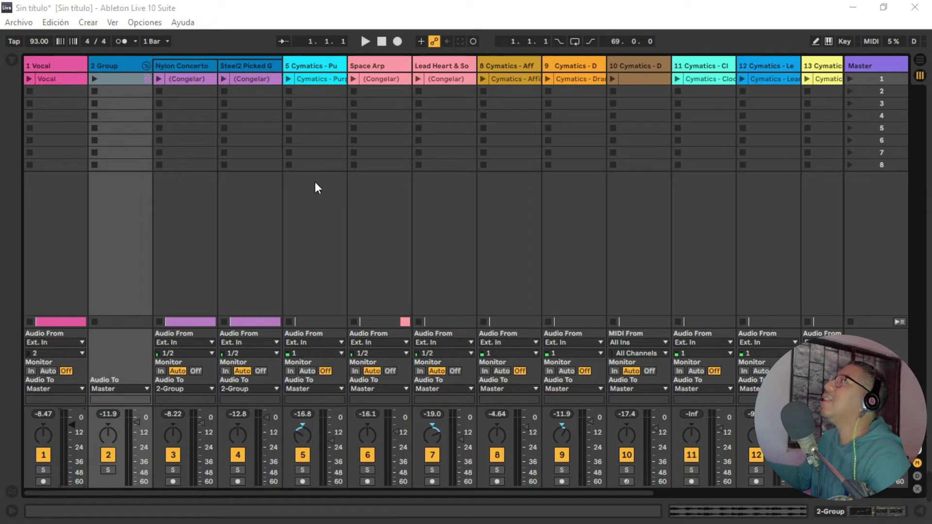
Step: Enlarge the session mixer's meters, switch to the arrangement, and hide the browser and clip detail area to show the full track layout
{"action": "left_click_drag", "start_coordinate": [423, 406], "coordinate": [427, 264]}
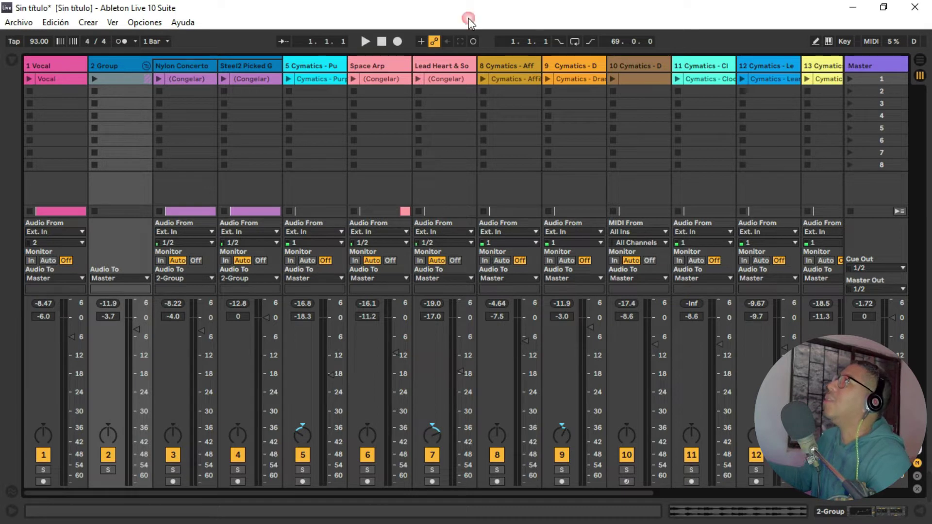
{"action": "key", "text": "Tab"}
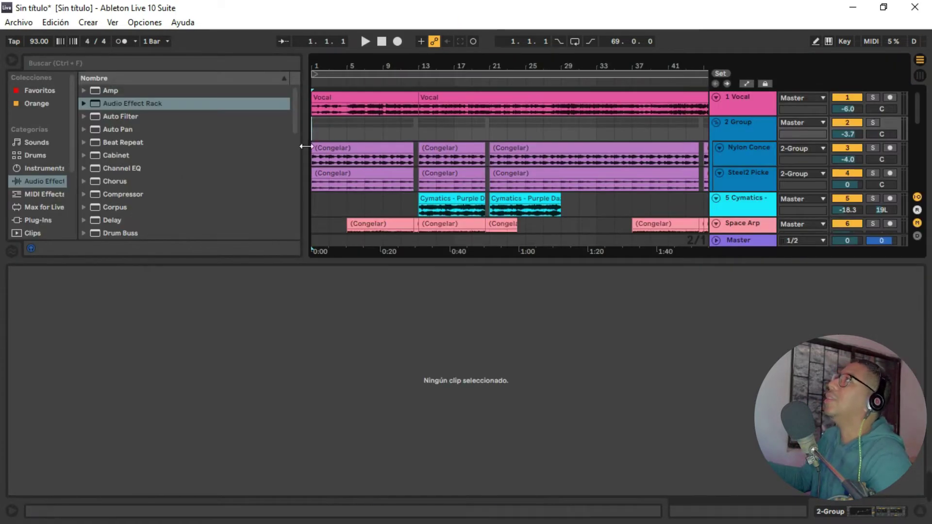
{"action": "left_click_drag", "start_coordinate": [306, 146], "coordinate": [297, 146]}
{"action": "left_click", "coordinate": [466, 265]}
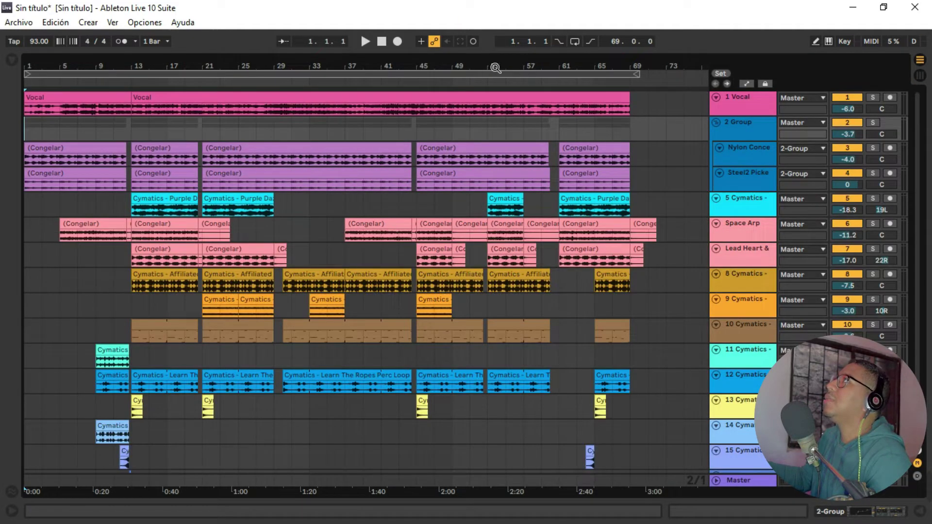
Step: Solo the Vocal track, enlarge its lane to show the waveform, and audition it from bar 5
{"action": "left_click", "coordinate": [39, 104]}
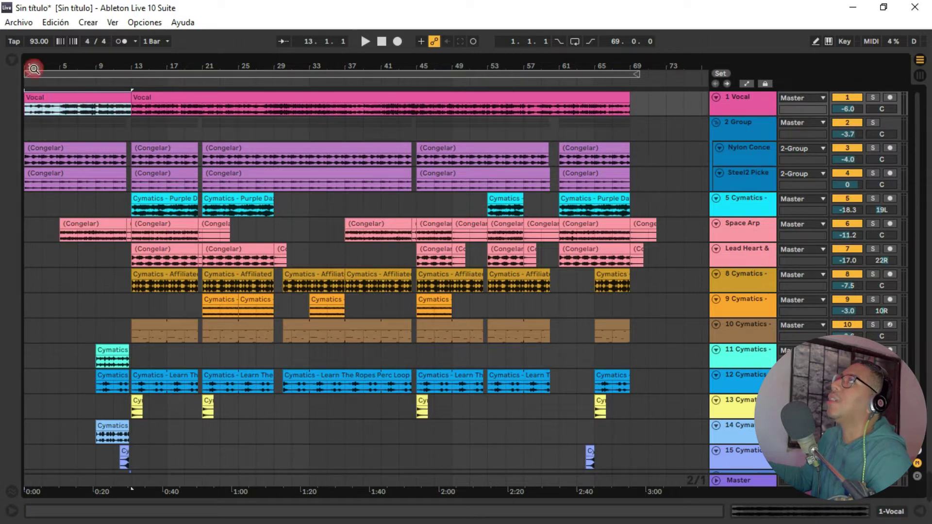
{"action": "left_click_drag", "start_coordinate": [34, 68], "coordinate": [34, 112]}
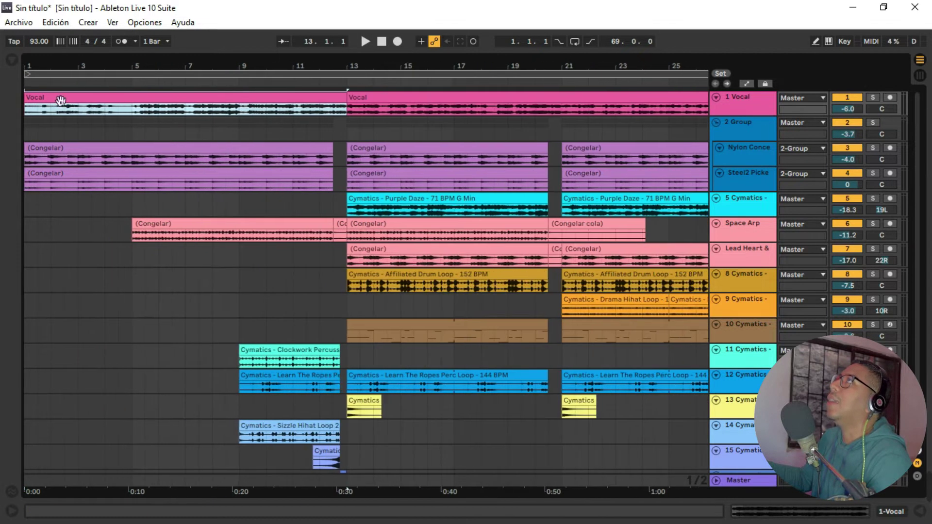
{"action": "left_click", "coordinate": [873, 98]}
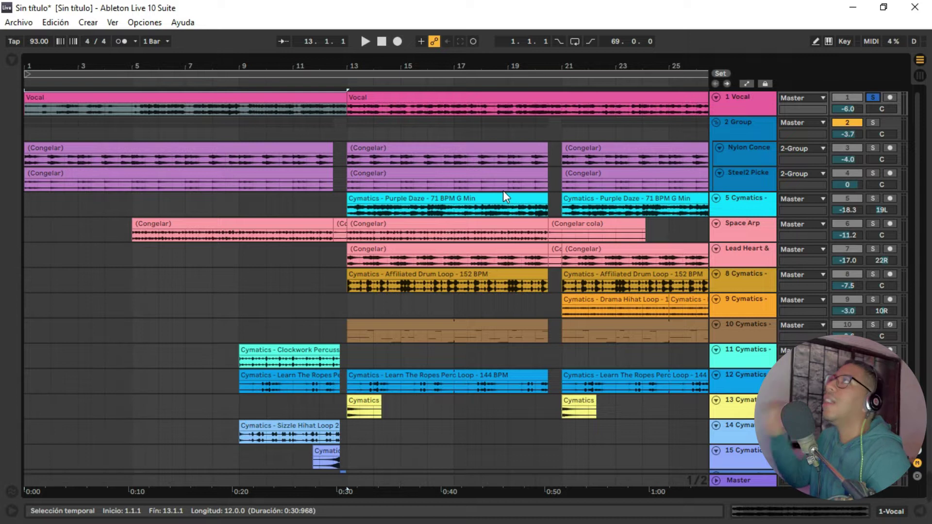
{"action": "left_click", "coordinate": [747, 115]}
{"action": "left_click_drag", "start_coordinate": [747, 115], "coordinate": [747, 163]}
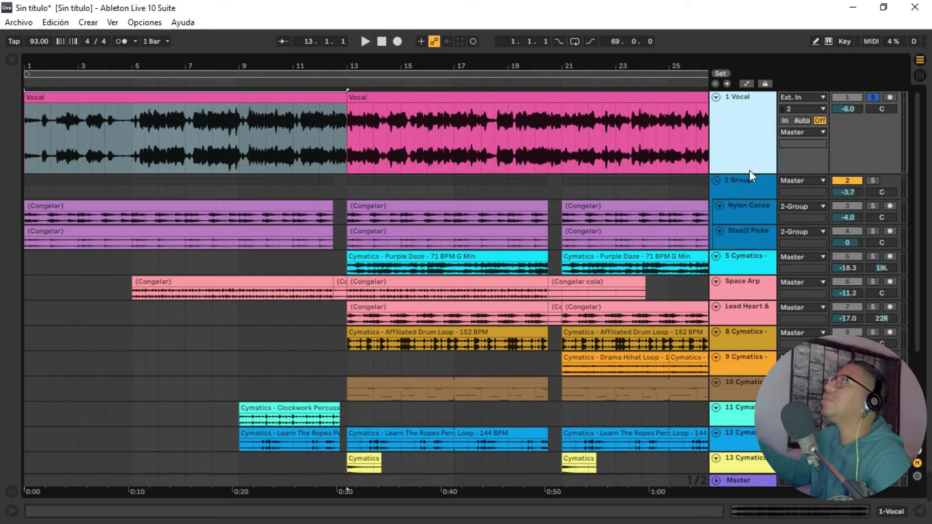
{"action": "left_click", "coordinate": [143, 130]}
{"action": "left_click", "coordinate": [131, 137]}
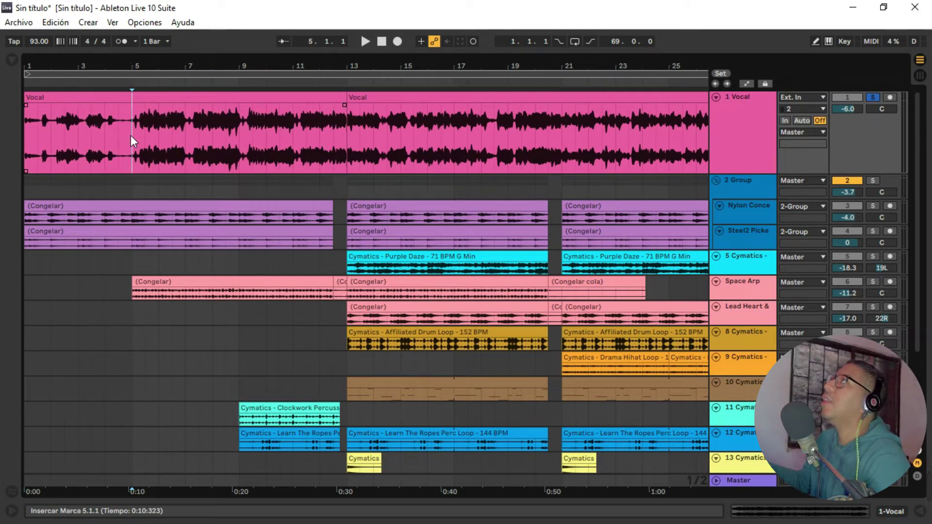
{"action": "key", "text": "space"}
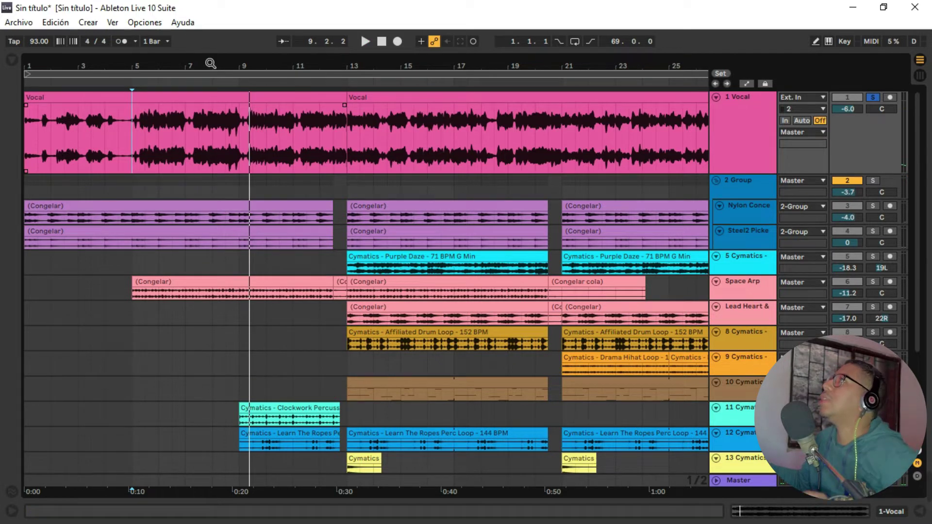
Step: Shrink the Vocal track's lane back to the same compact height as the other tracks
{"action": "left_click_drag", "start_coordinate": [210, 63], "coordinate": [211, 47]}
{"action": "left_click", "coordinate": [149, 210]}
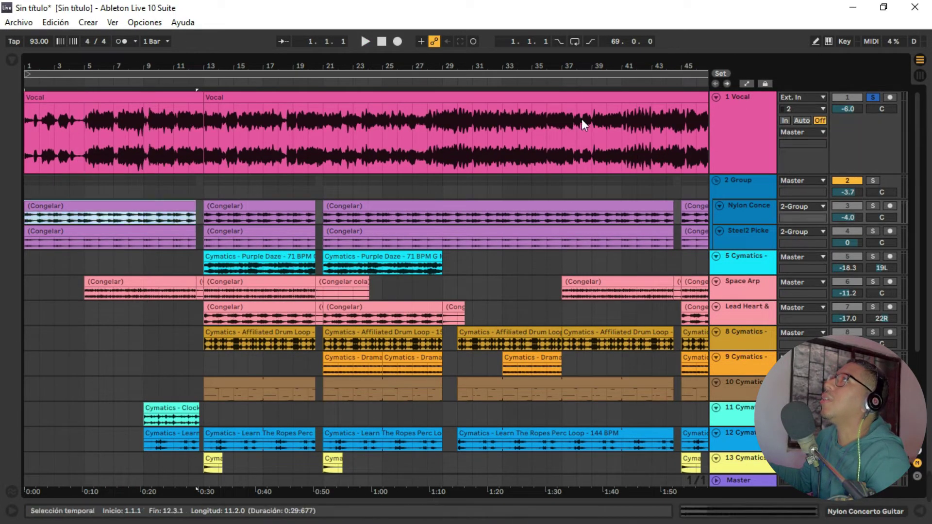
{"action": "left_click", "coordinate": [760, 135]}
{"action": "left_click_drag", "start_coordinate": [753, 171], "coordinate": [753, 116]}
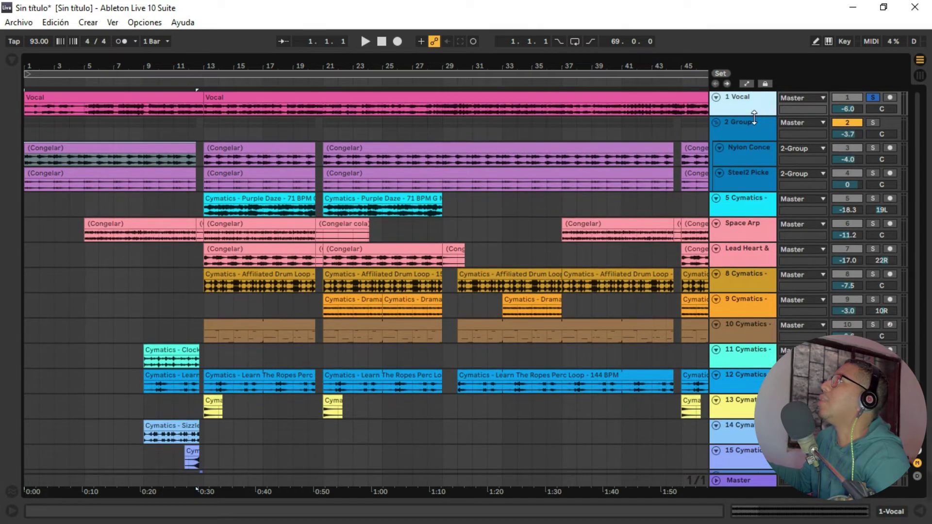
Step: Solo the 2 Group track and audition its nylon and steel guitar parts from bar 1
{"action": "left_click", "coordinate": [873, 124]}
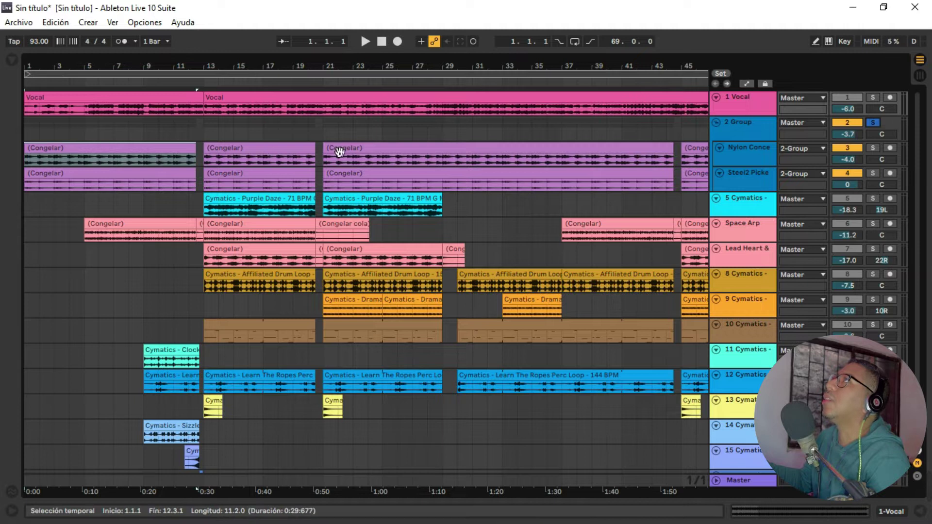
{"action": "scroll", "coordinate": [28, 141], "scroll_direction": "up", "scroll_amount": 5}
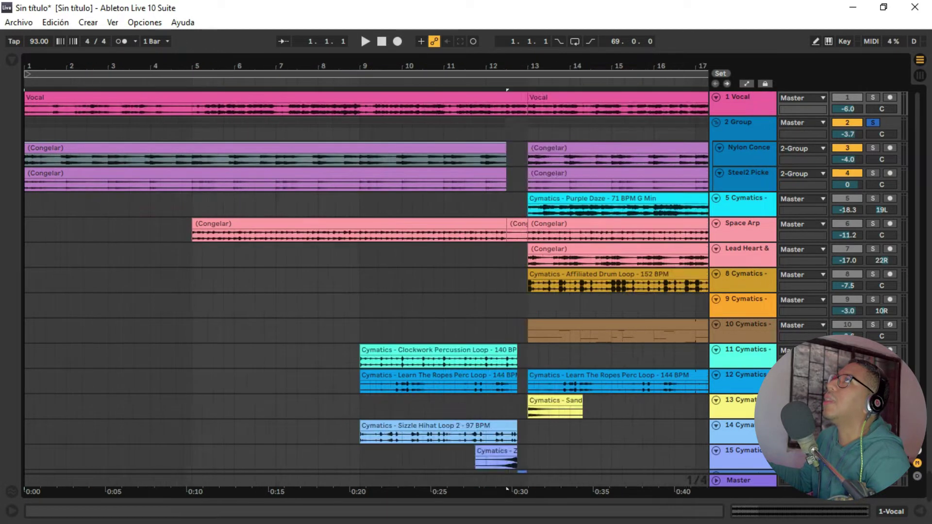
{"action": "left_click", "coordinate": [27, 161]}
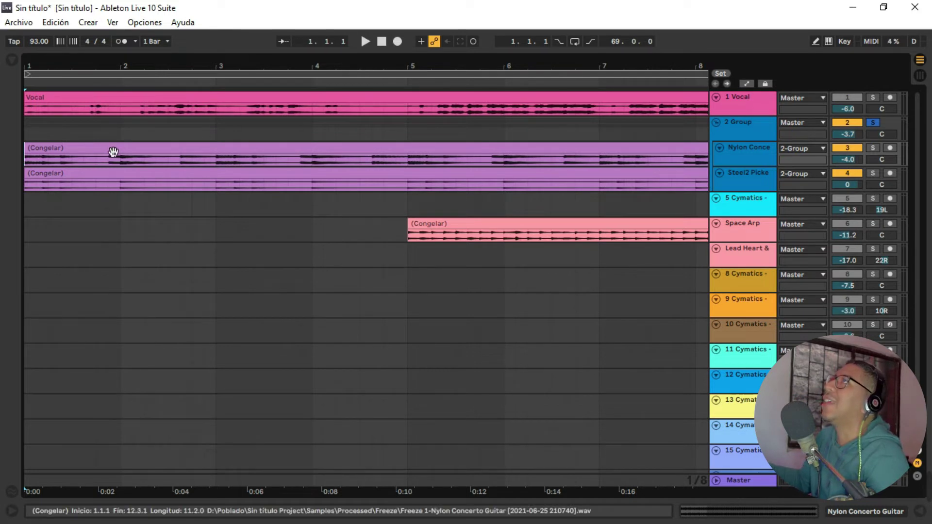
{"action": "key", "text": "space"}
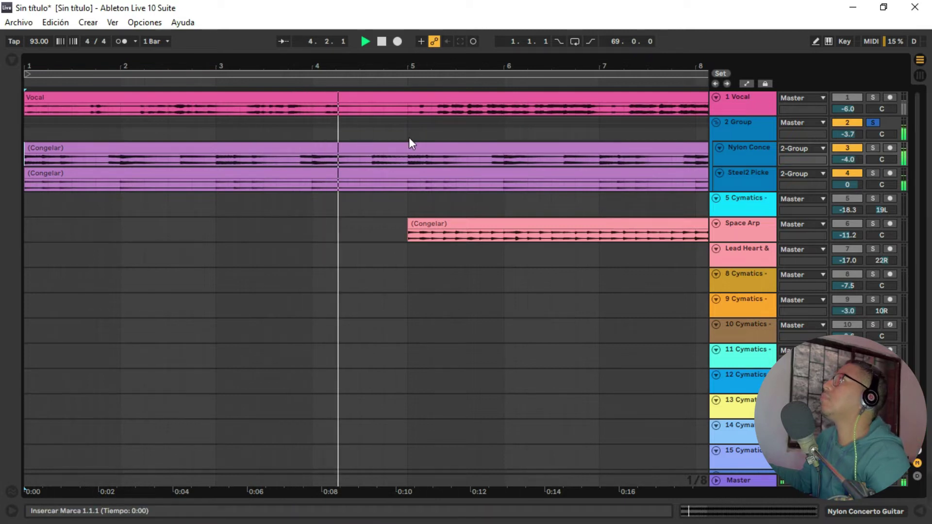
{"action": "key", "text": "space"}
Step: Solo the Space Arp track and audition its first clip from bar 5
{"action": "left_click_drag", "start_coordinate": [437, 66], "coordinate": [126, 66]}
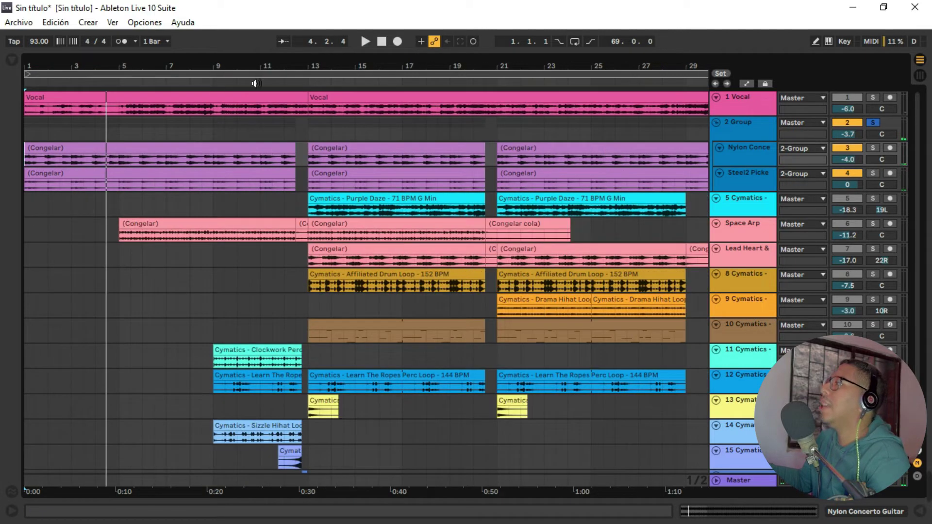
{"action": "left_click", "coordinate": [364, 201]}
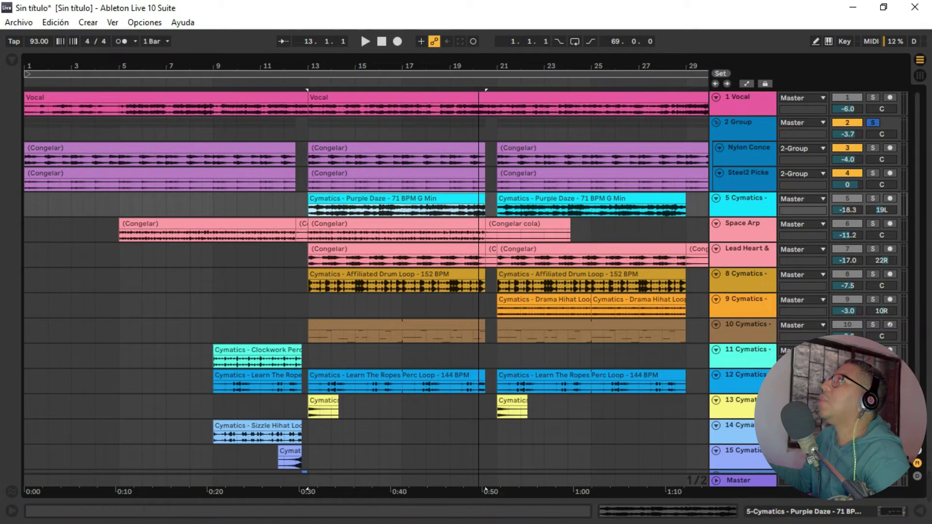
{"action": "left_click_drag", "start_coordinate": [478, 67], "coordinate": [383, 68]}
{"action": "left_click", "coordinate": [195, 222]}
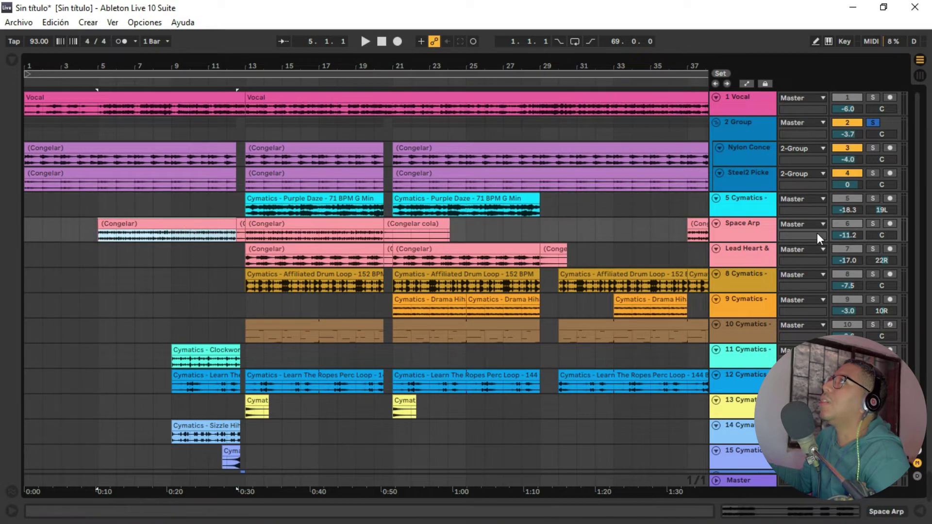
{"action": "left_click", "coordinate": [872, 223]}
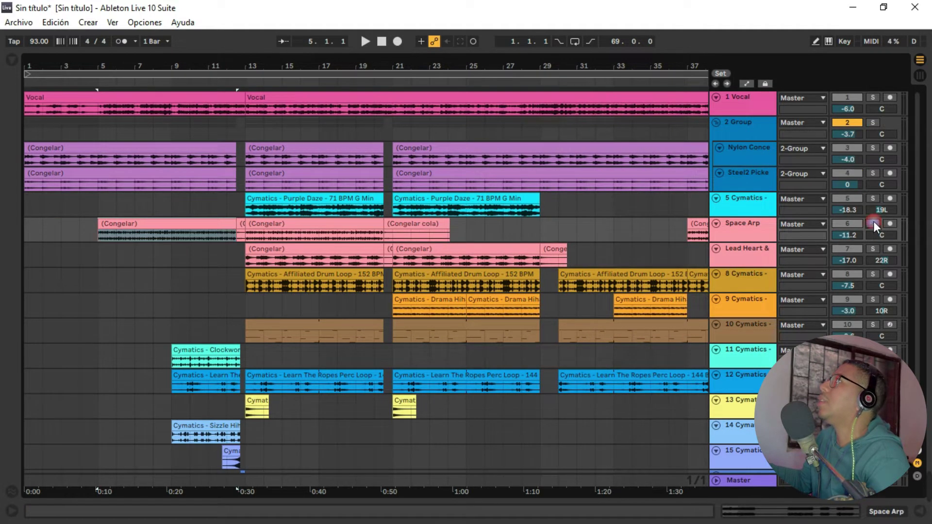
{"action": "left_click", "coordinate": [185, 225]}
{"action": "key", "text": "space"}
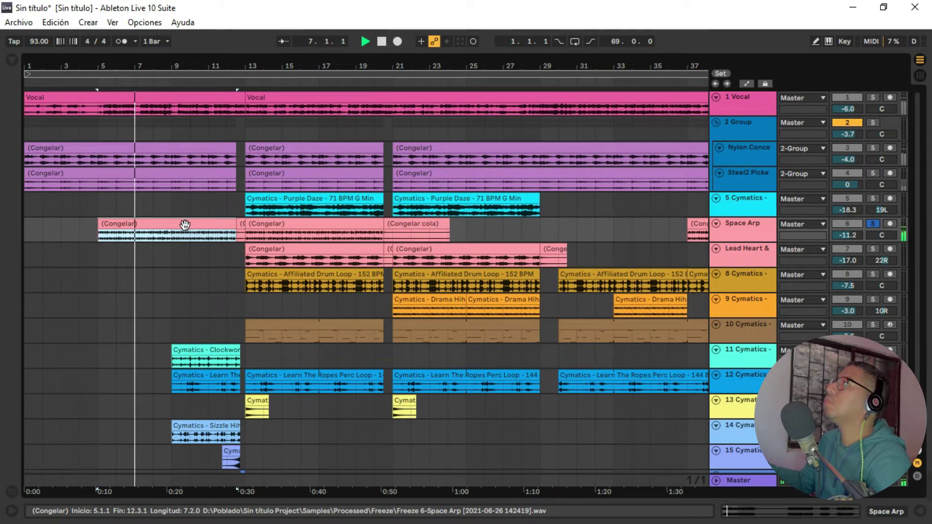
{"action": "key", "text": "space"}
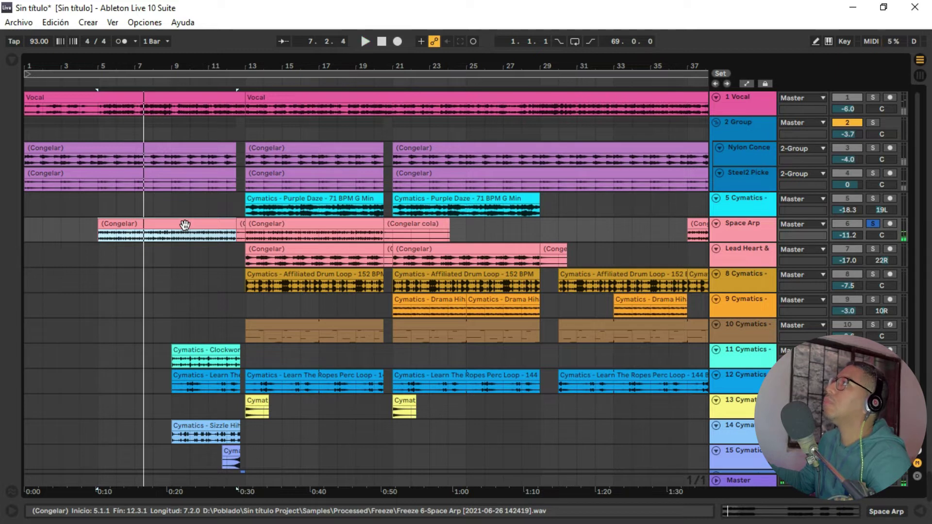
Step: Solo the Lead Heart & Soul track and audition its first clip from bar 13
{"action": "left_click_drag", "start_coordinate": [261, 62], "coordinate": [203, 64]}
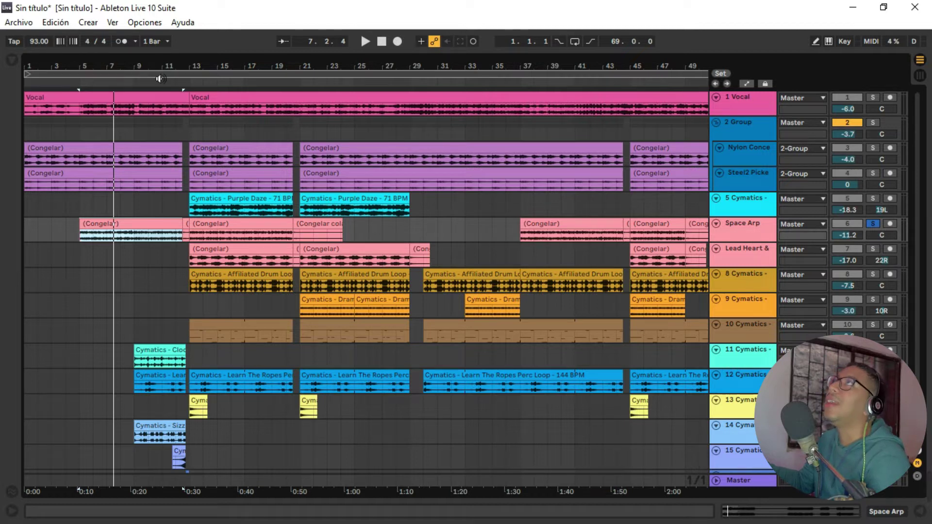
{"action": "left_click_drag", "start_coordinate": [167, 64], "coordinate": [147, 64]}
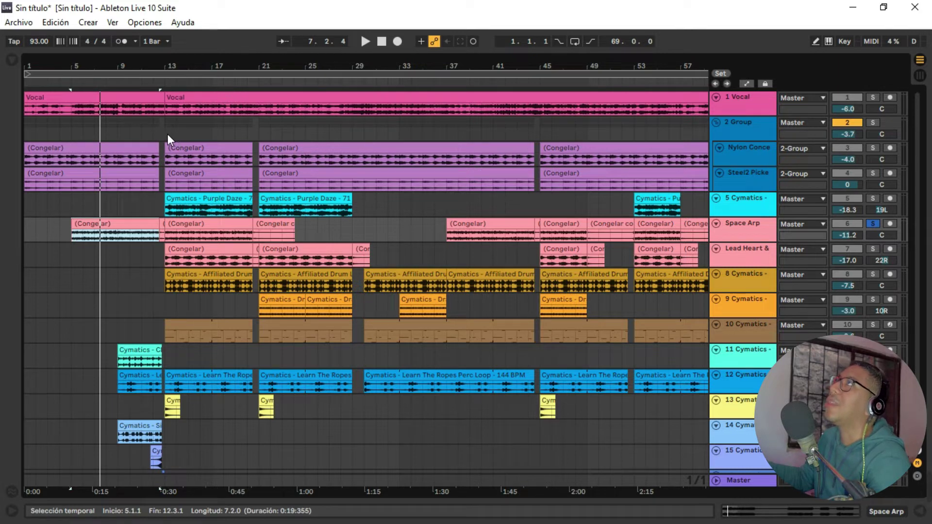
{"action": "left_click", "coordinate": [182, 250]}
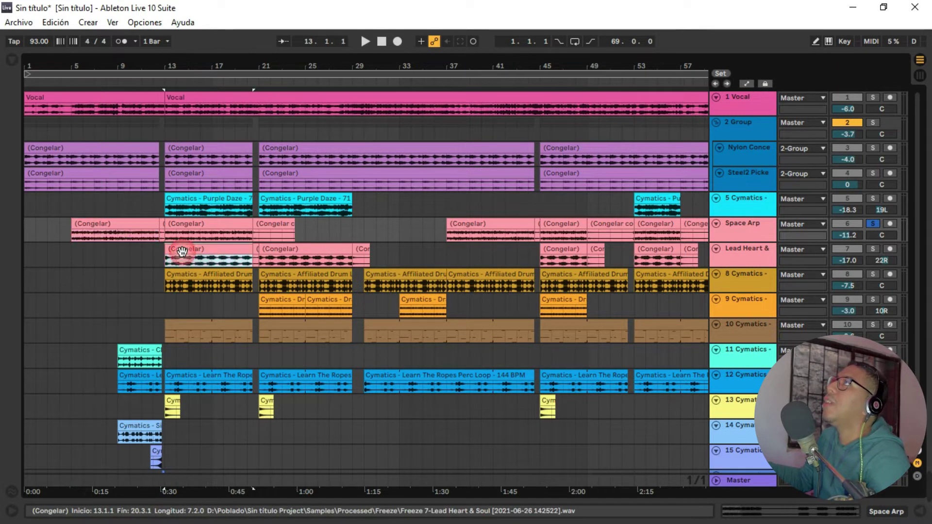
{"action": "left_click", "coordinate": [873, 248]}
{"action": "key", "text": "space"}
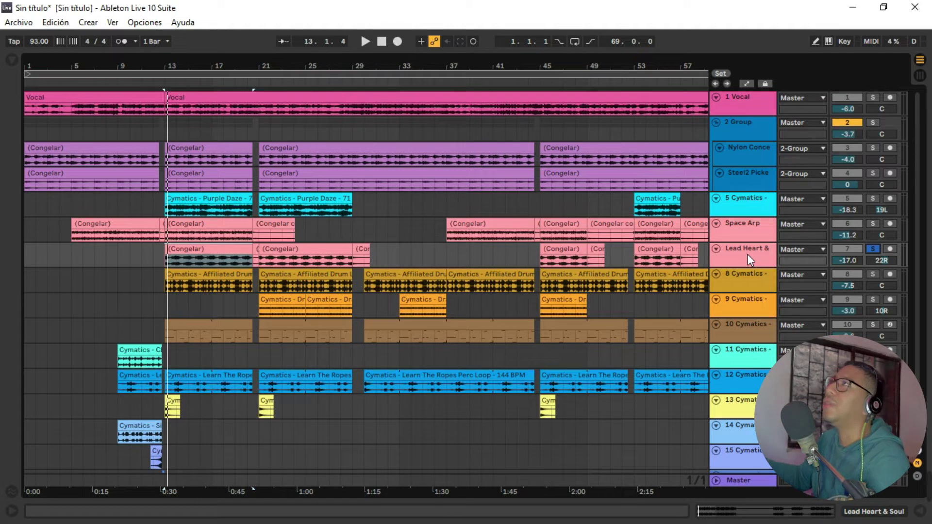
{"action": "key", "text": "space"}
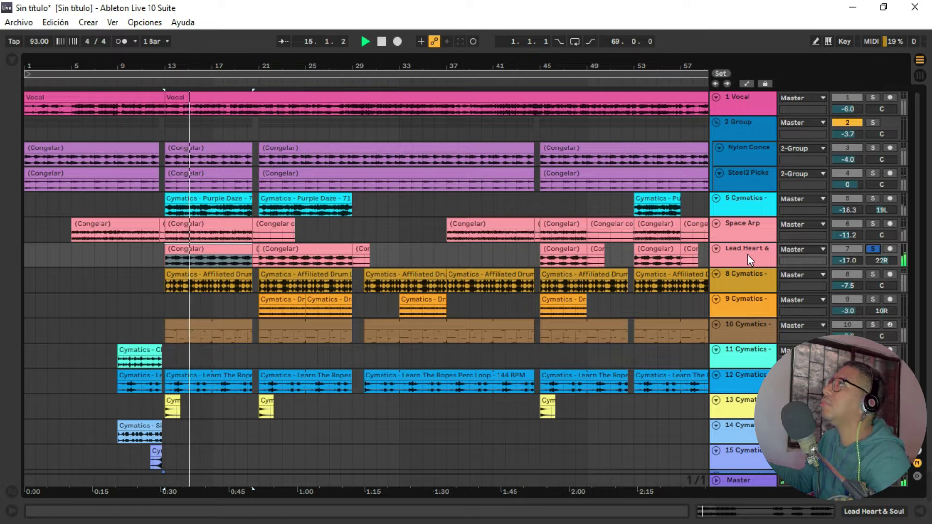
{"action": "key", "text": "space"}
Step: Select the first Cymatics - Purple Daze clip at bar 13 and solo its track
{"action": "left_click", "coordinate": [213, 199]}
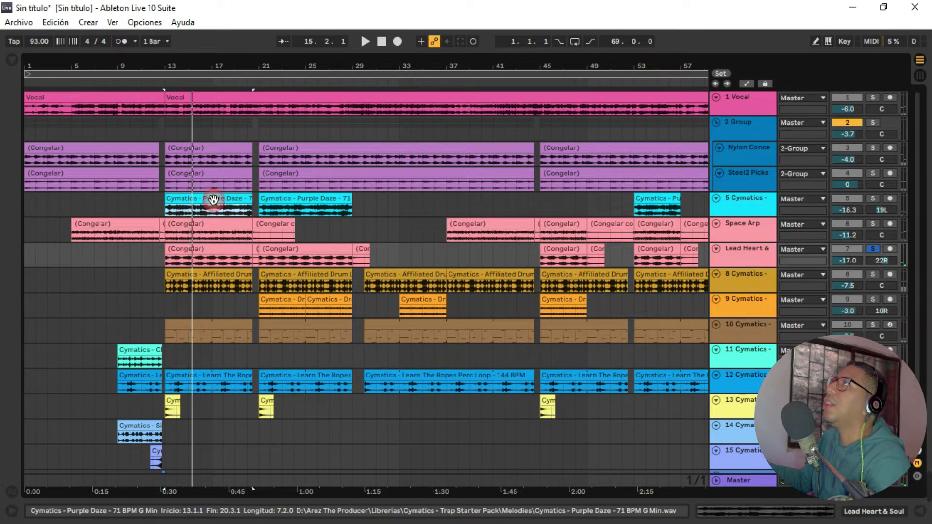
{"action": "left_click", "coordinate": [872, 198]}
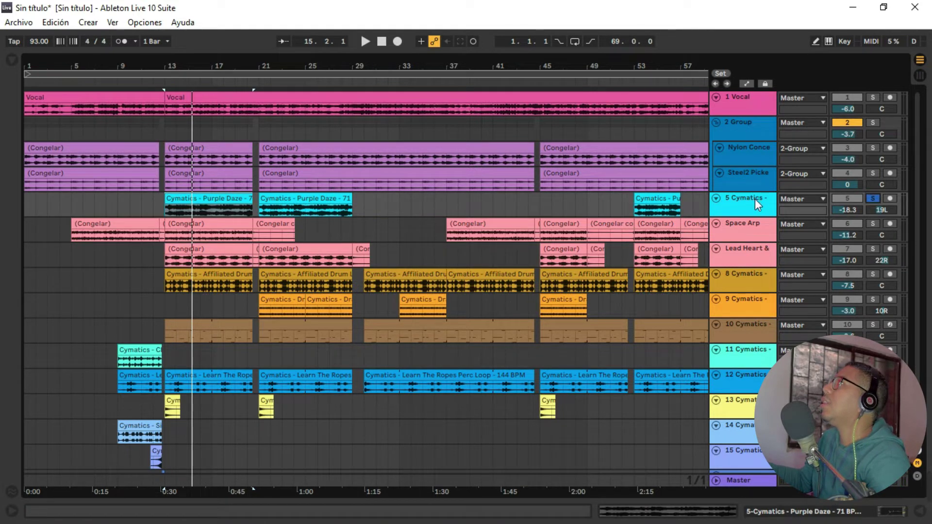
Step: Show the browser, open the Librerias place and expand the Cymatics - Trap Starter Pack folder to view its subfolders
{"action": "left_click", "coordinate": [11, 61]}
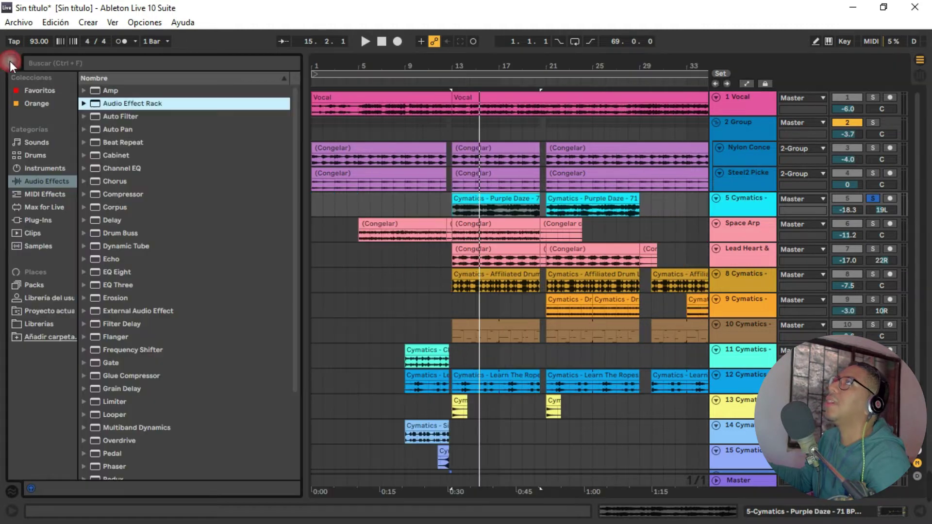
{"action": "left_click", "coordinate": [39, 323]}
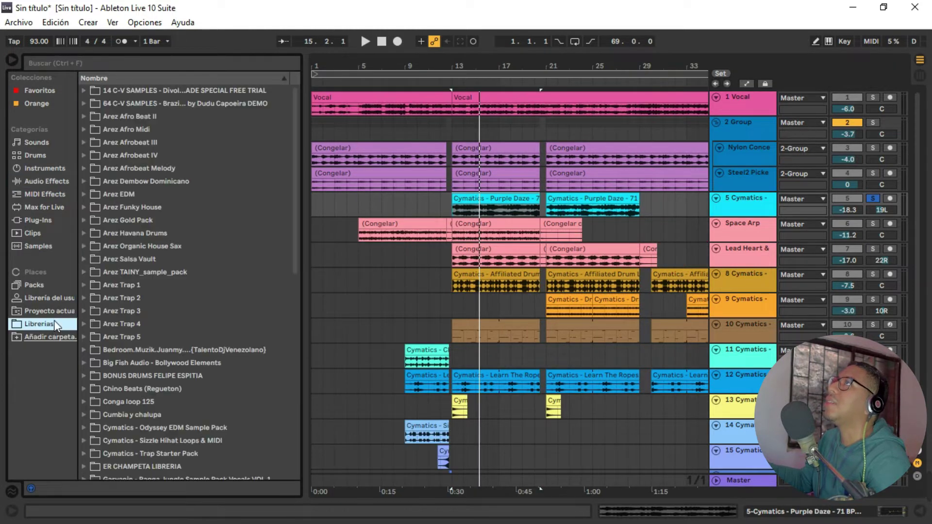
{"action": "scroll", "coordinate": [132, 348], "scroll_direction": "down", "scroll_amount": 3}
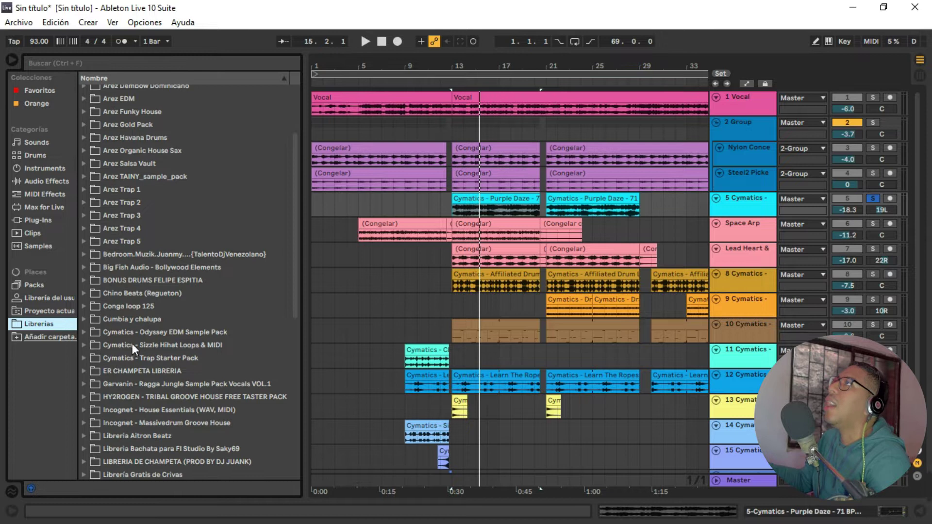
{"action": "left_click", "coordinate": [84, 358]}
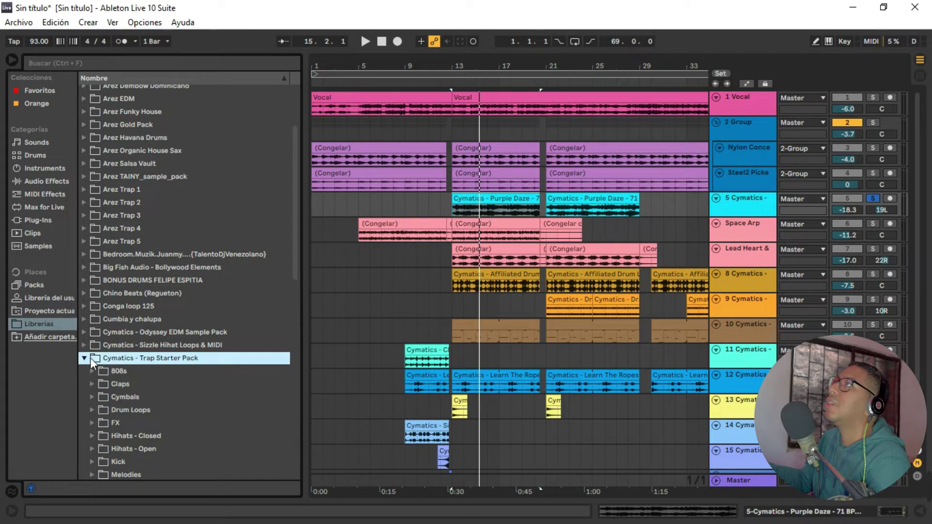
{"action": "scroll", "coordinate": [122, 356], "scroll_direction": "down", "scroll_amount": 2}
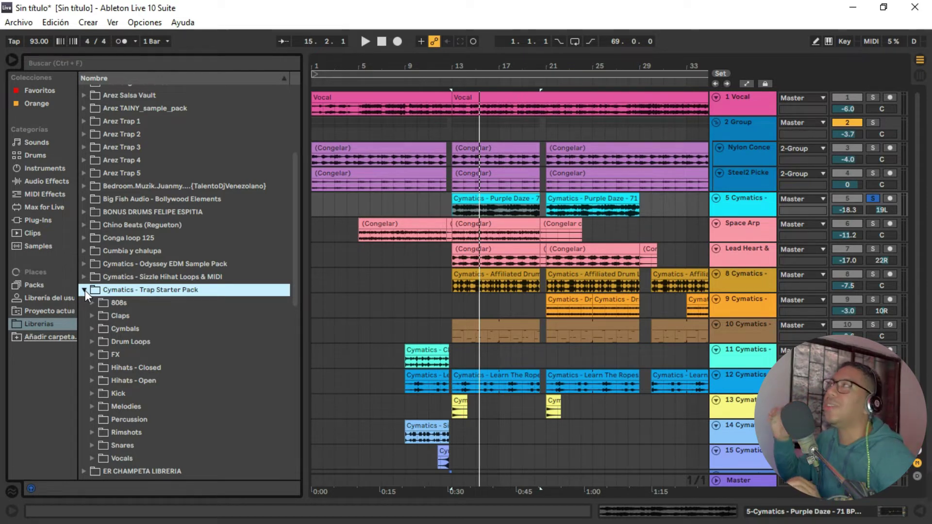
{"action": "scroll", "coordinate": [156, 297], "scroll_direction": "down", "scroll_amount": 1}
{"action": "scroll", "coordinate": [156, 291], "scroll_direction": "down", "scroll_amount": 2}
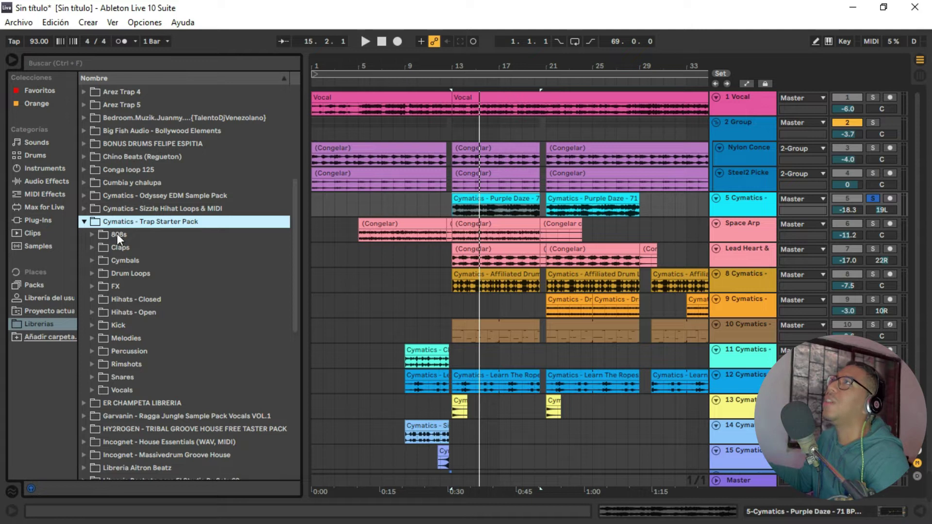
{"action": "scroll", "coordinate": [136, 272], "scroll_direction": "down", "scroll_amount": 1}
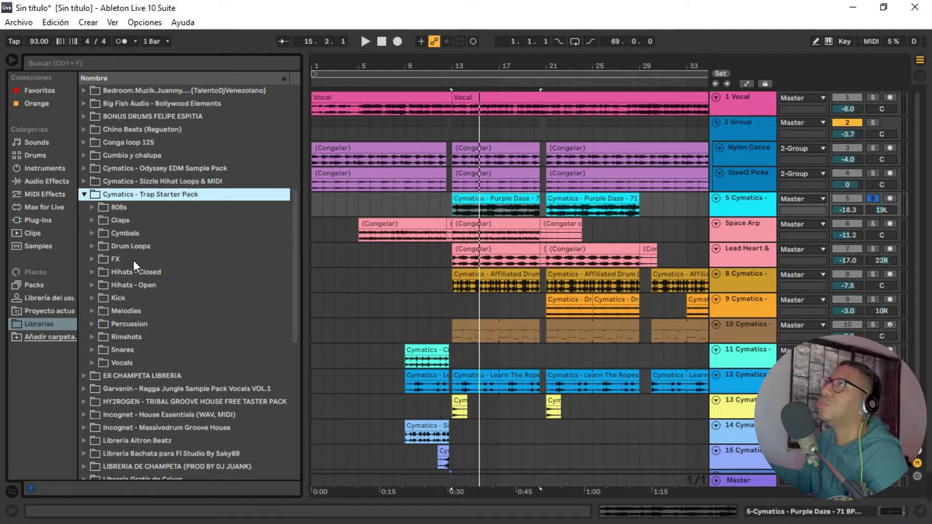
Step: Collapse the Cymatics - Trap Starter Pack folder and hide the browser
{"action": "scroll", "coordinate": [139, 272], "scroll_direction": "down", "scroll_amount": 1}
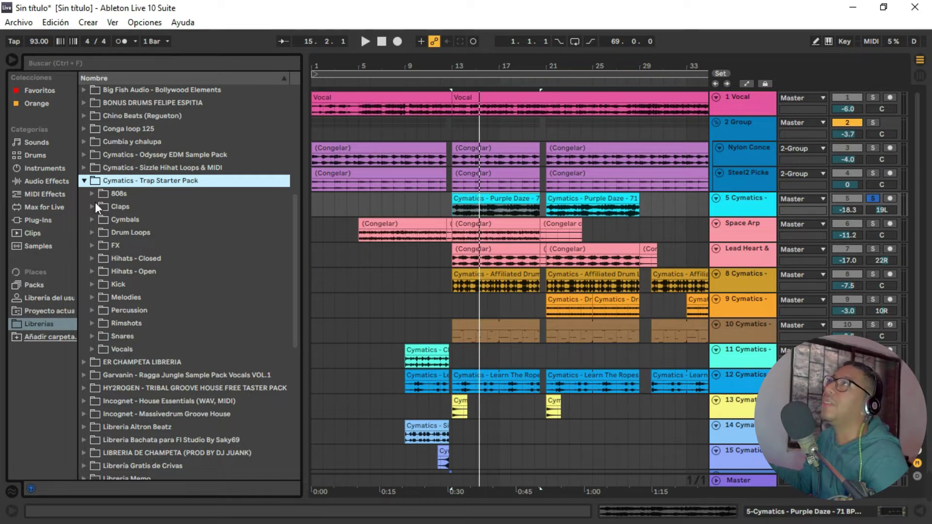
{"action": "left_click", "coordinate": [84, 180]}
{"action": "scroll", "coordinate": [155, 274], "scroll_direction": "up", "scroll_amount": 3}
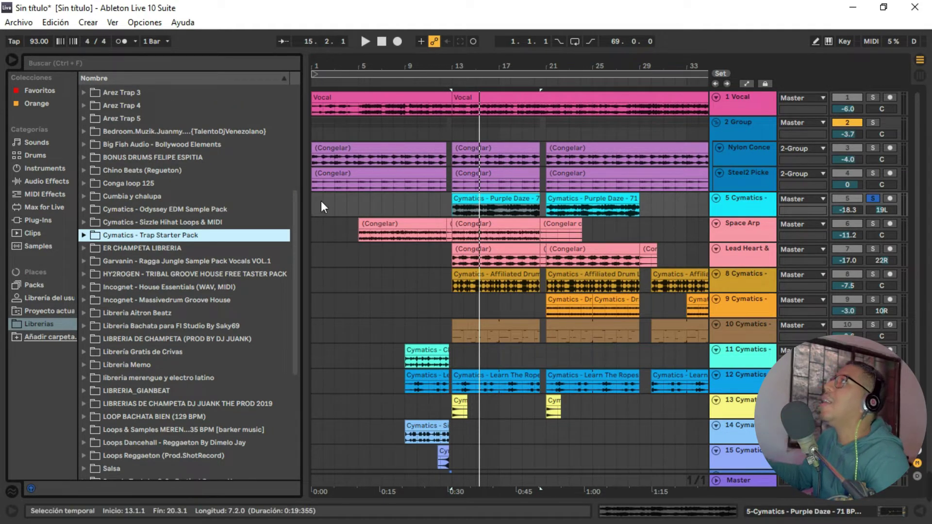
{"action": "left_click", "coordinate": [305, 192]}
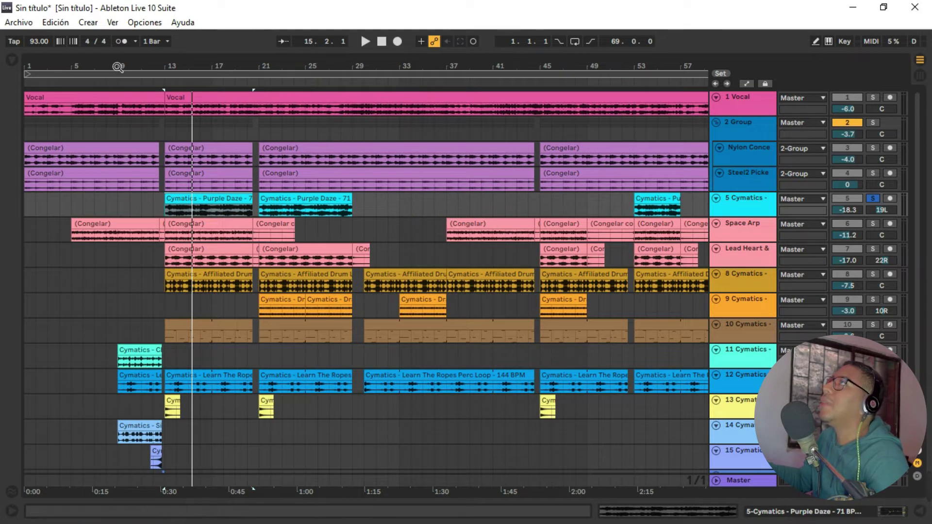
Step: Audition the first Cymatics - Purple Daze clip from bar 13 with only its track soloed
{"action": "left_click_drag", "start_coordinate": [117, 67], "coordinate": [117, 85]}
{"action": "left_click", "coordinate": [244, 198]}
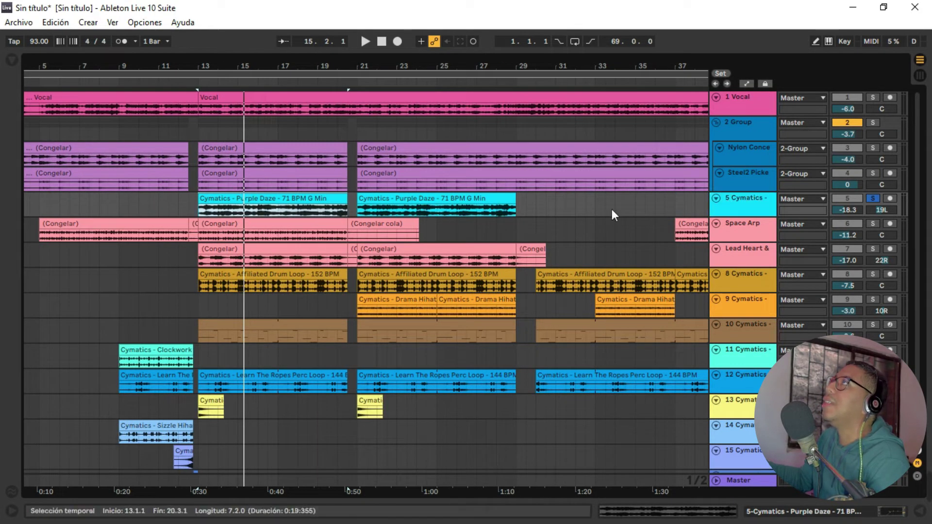
{"action": "key", "text": "space"}
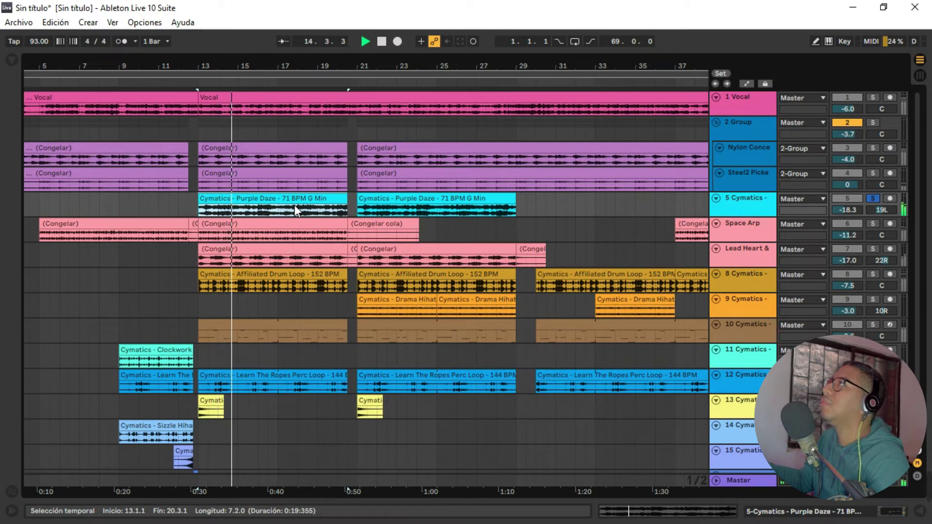
{"action": "key", "text": "space"}
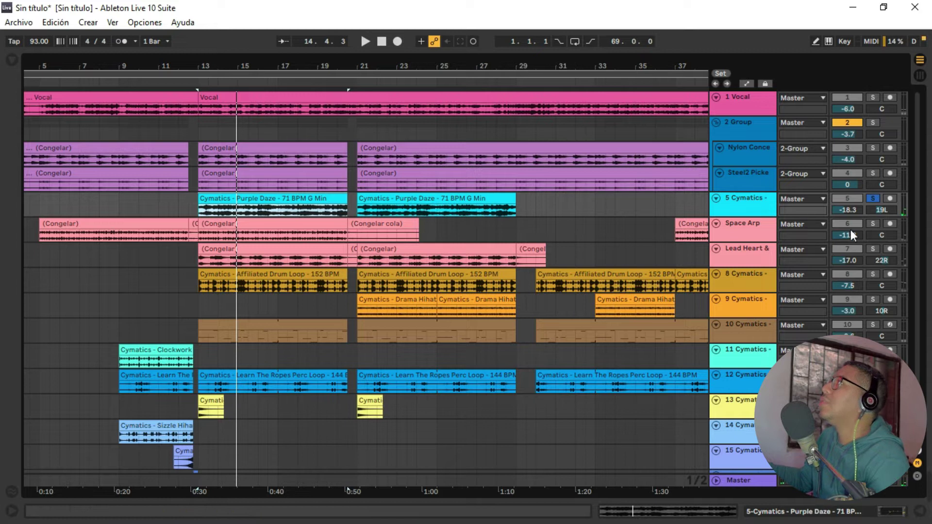
Step: Add the Space Arp, Lead Heart & Soul and 2 Group tracks to the solo and audition them with Purple Daze from bar 13
{"action": "left_click", "coordinate": [873, 223]}
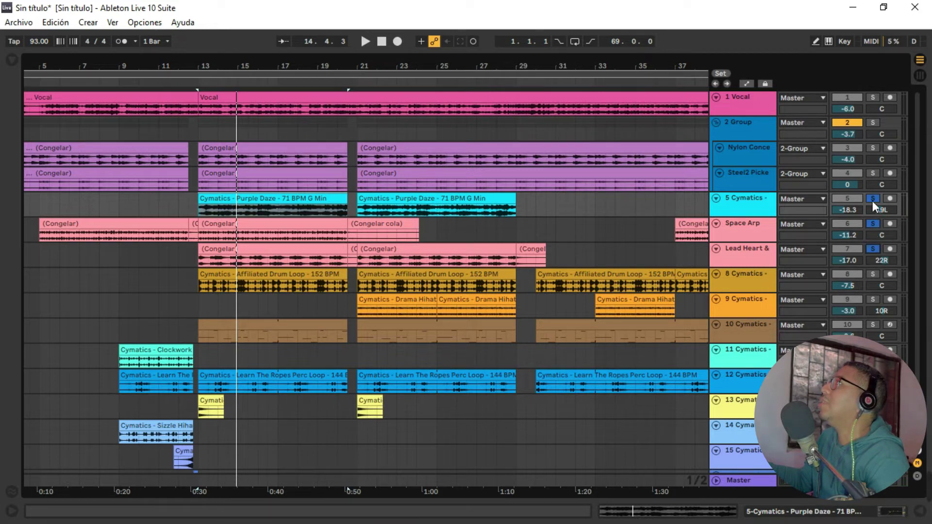
{"action": "left_click", "coordinate": [872, 123]}
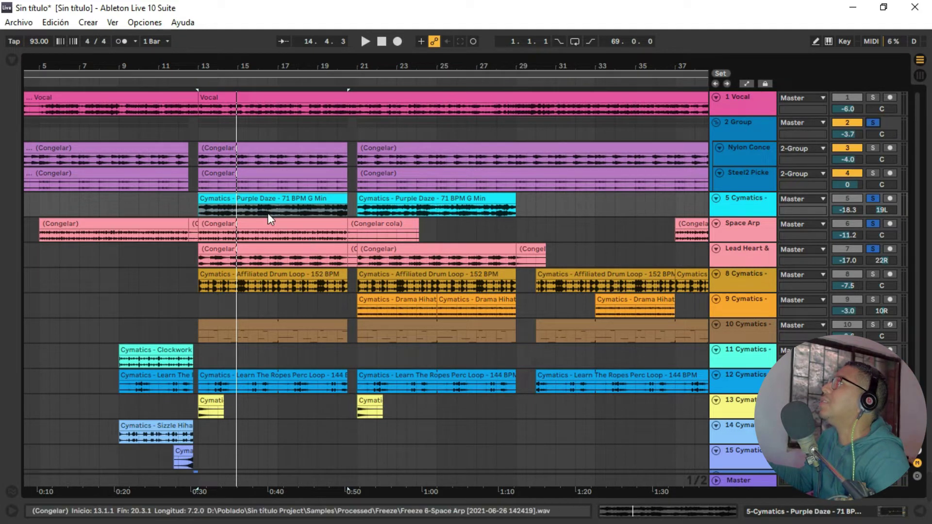
{"action": "left_click", "coordinate": [209, 169]}
{"action": "key", "text": "space"}
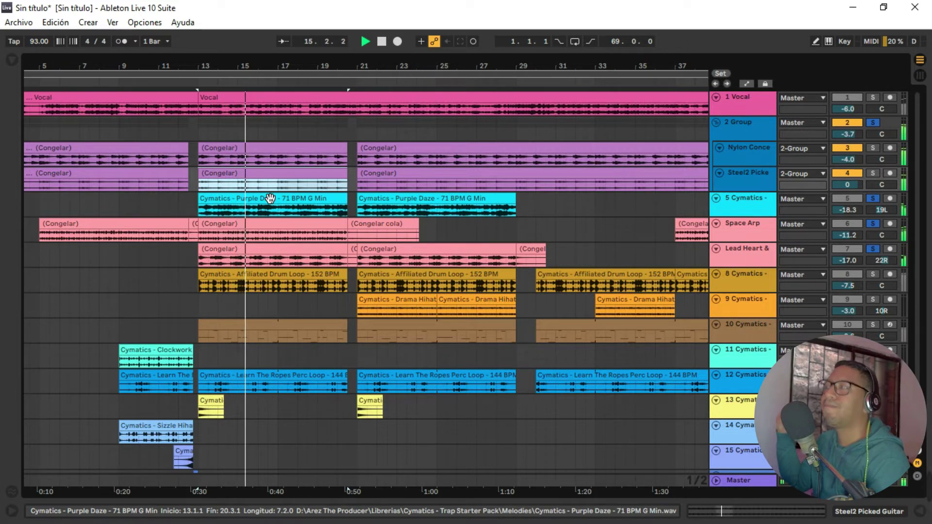
{"action": "key", "text": "space"}
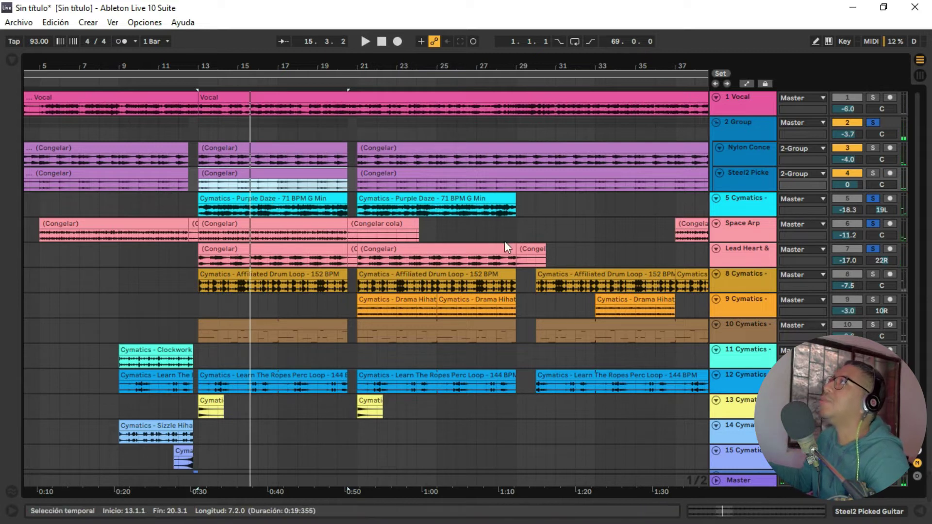
Step: Clear the melodic tracks' solos, solo track 8 and audition its first Cymatics - Affiliated Drum Loop clip from bar 13
{"action": "left_click", "coordinate": [240, 278]}
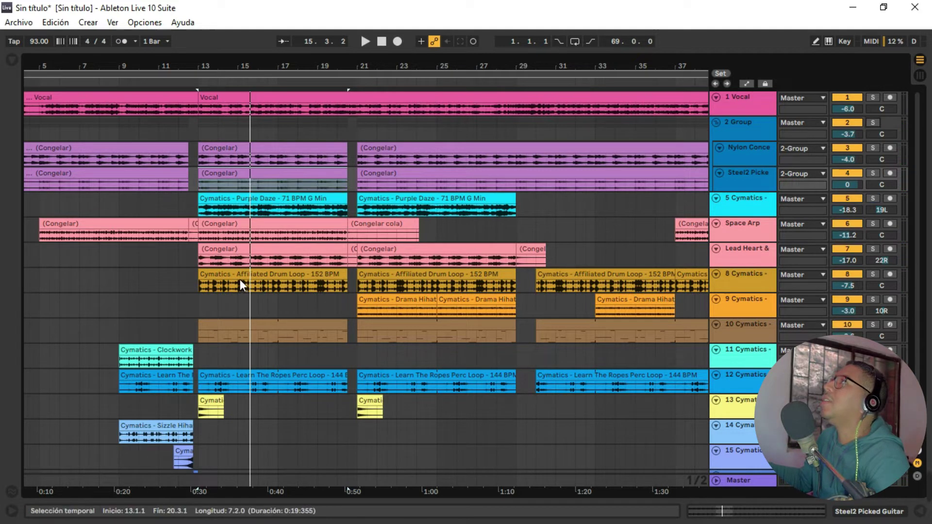
{"action": "left_click", "coordinate": [873, 274]}
{"action": "scroll", "coordinate": [296, 282], "scroll_direction": "down", "scroll_amount": 1}
{"action": "key", "text": "space"}
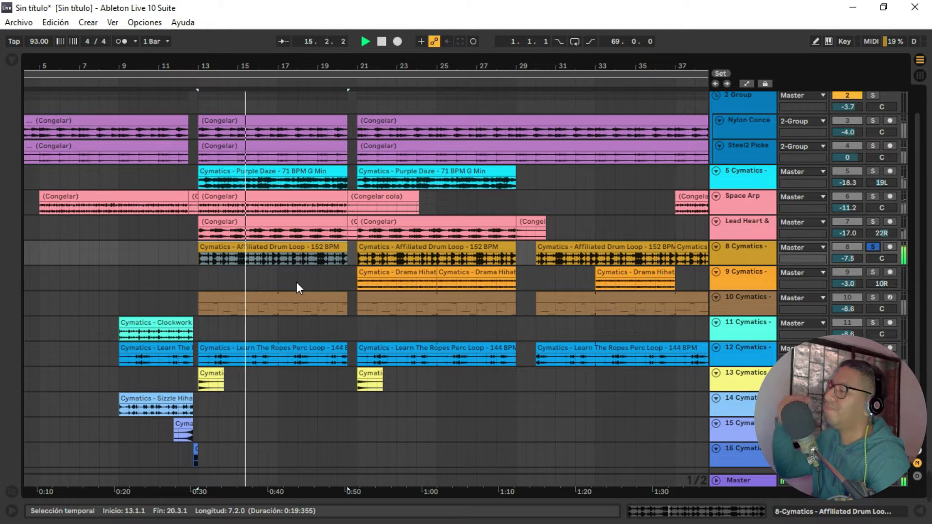
{"action": "key", "text": "space"}
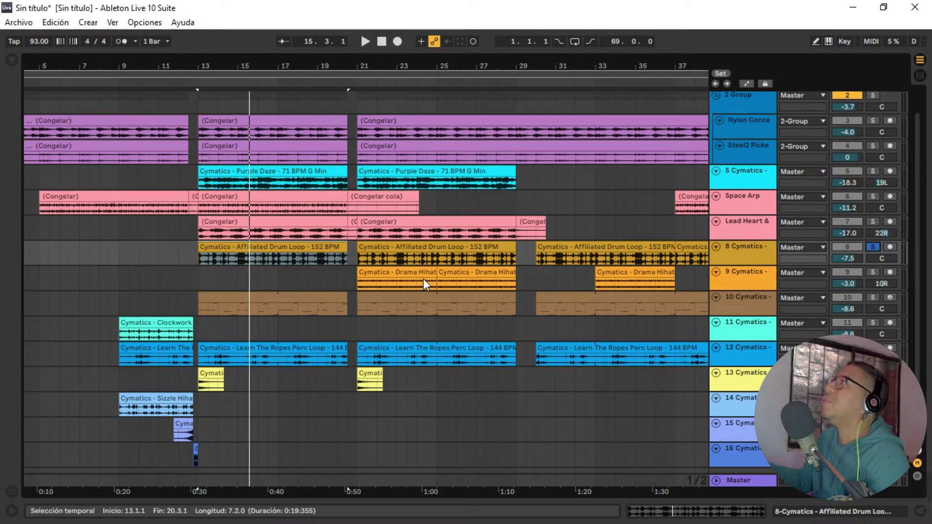
Step: Solo track 9 and audition its first Cymatics - Drama Hihat Loop clip from bar 21
{"action": "left_click", "coordinate": [411, 272]}
{"action": "left_click", "coordinate": [872, 271]}
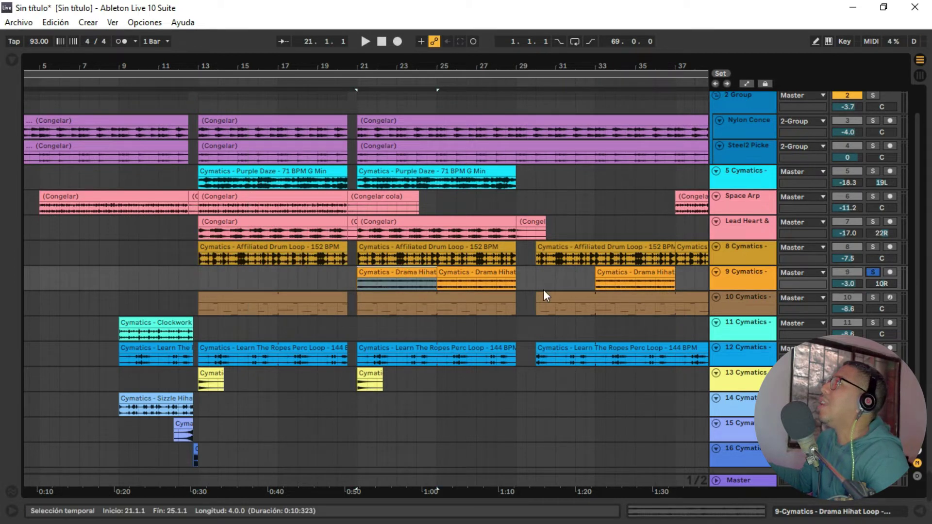
{"action": "left_click", "coordinate": [384, 270]}
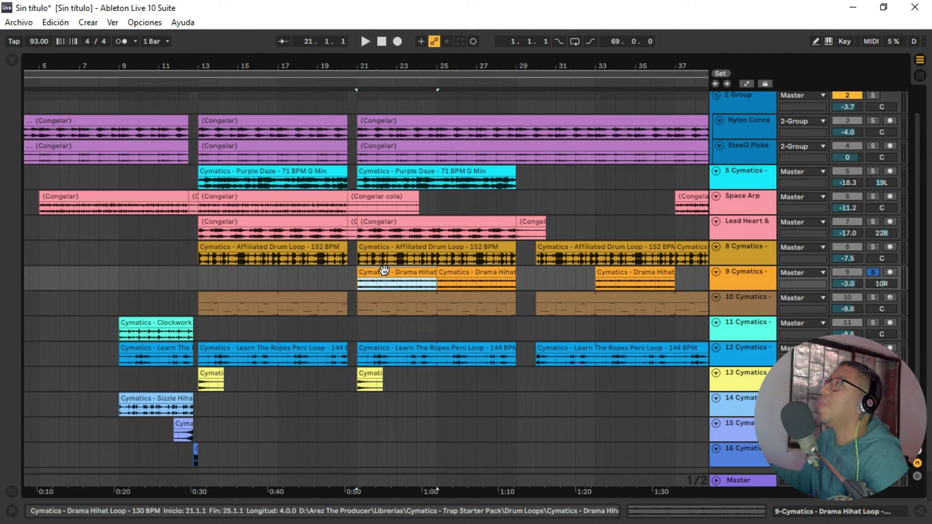
{"action": "key", "text": "space"}
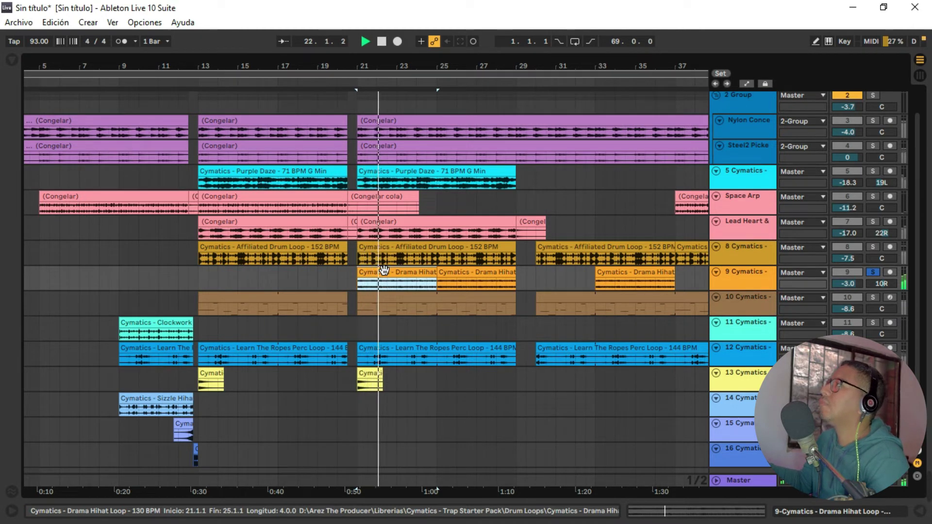
{"action": "key", "text": "space"}
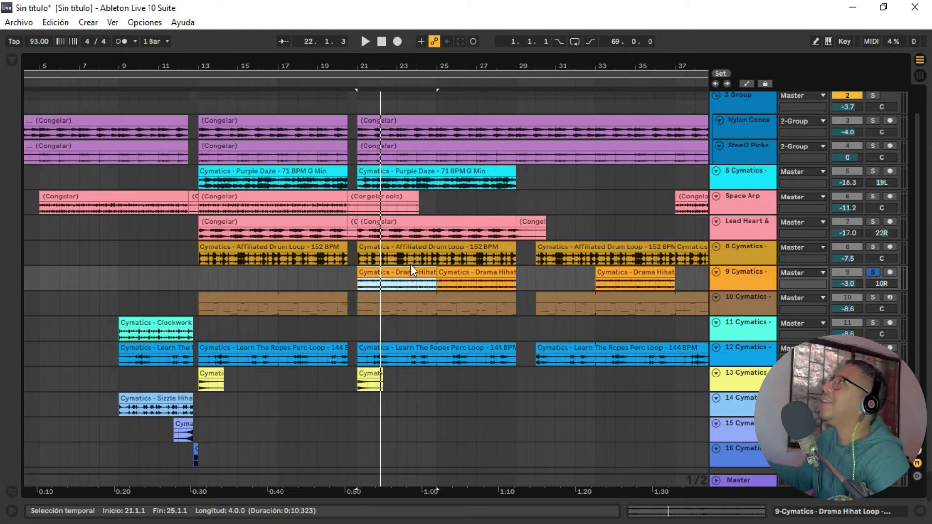
Step: Solo the Drill 808 track, open the notes of its first MIDI clip and audition it from bar 13
{"action": "left_click", "coordinate": [395, 265]}
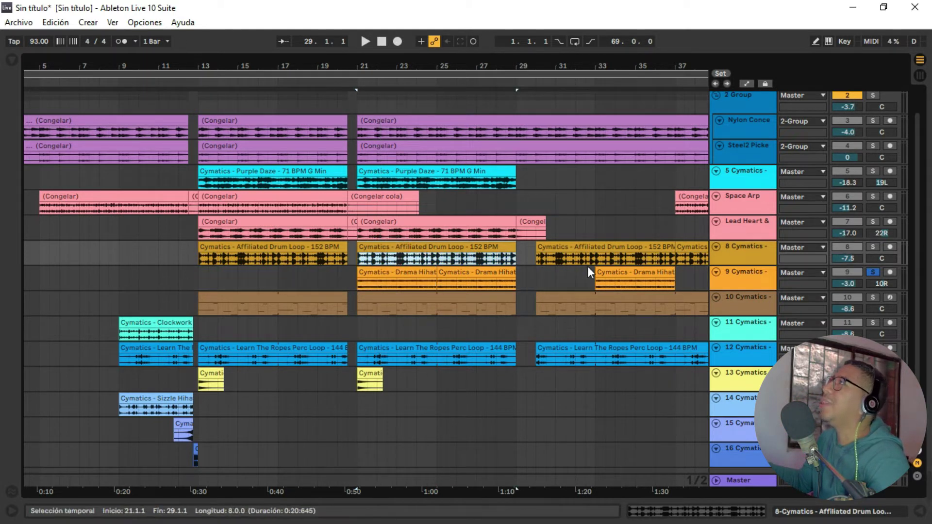
{"action": "left_click", "coordinate": [873, 298]}
{"action": "left_click", "coordinate": [281, 299]}
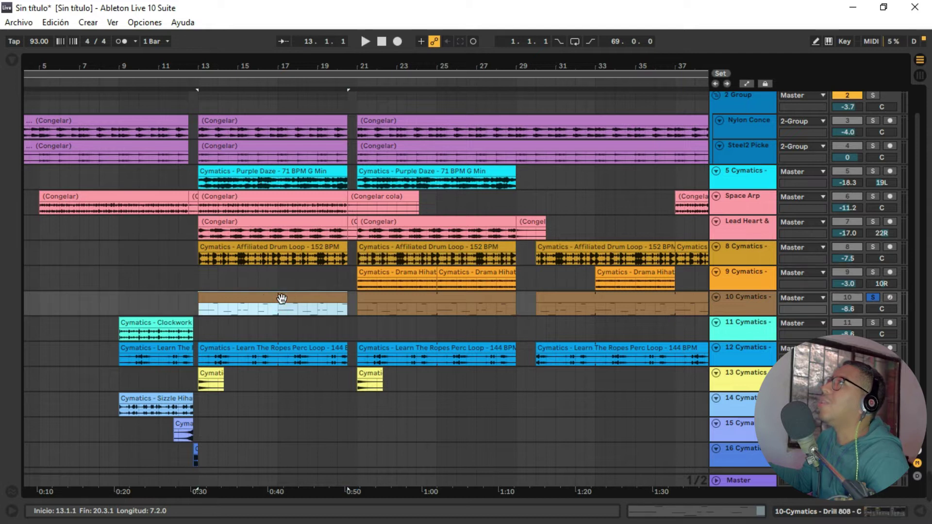
{"action": "double_click", "coordinate": [260, 300]}
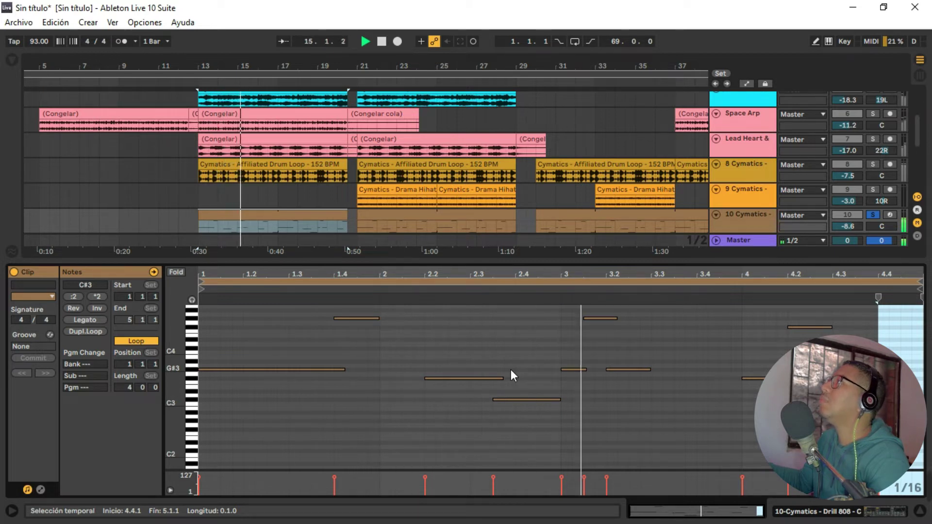
{"action": "key", "text": "space"}
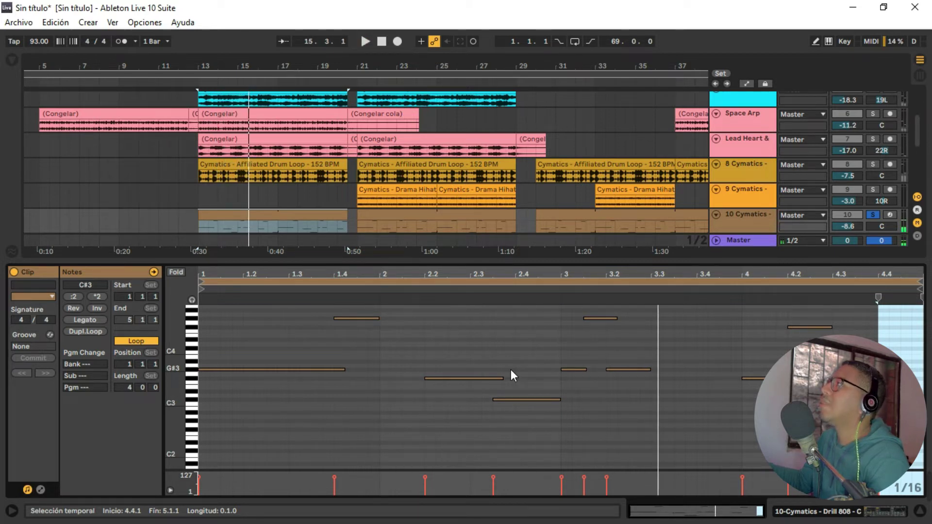
Step: Close the note editor and turn off the solo on the Drill 808 track
{"action": "left_click", "coordinate": [579, 264]}
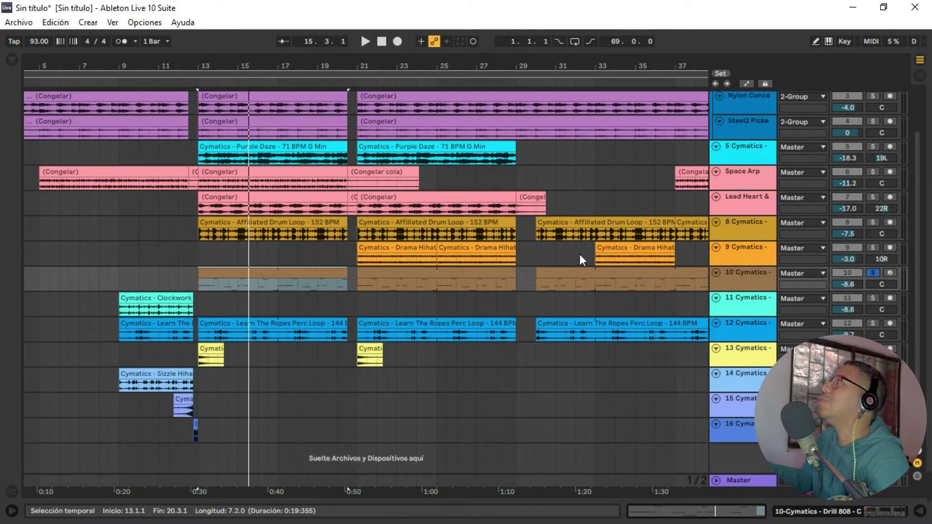
{"action": "left_click", "coordinate": [519, 295]}
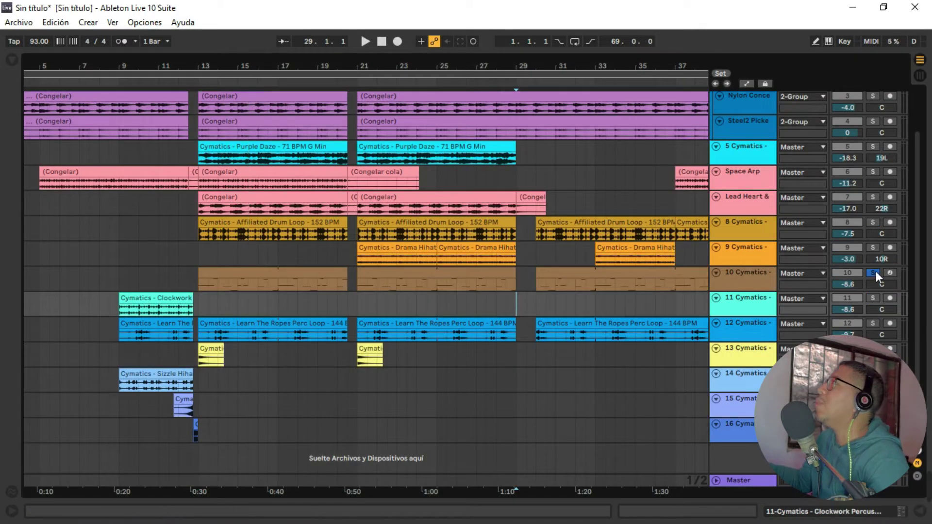
{"action": "left_click", "coordinate": [875, 274]}
{"action": "left_click", "coordinate": [218, 275]}
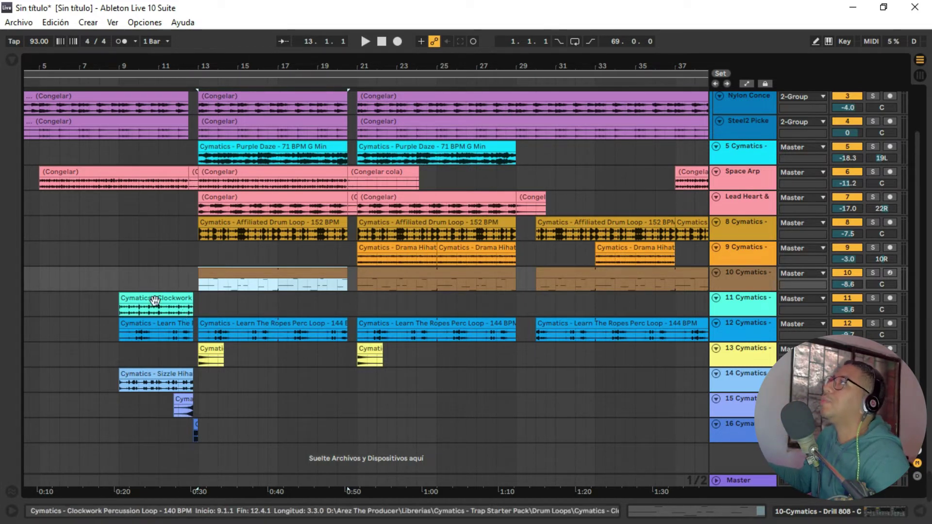
Step: Solo track 11 and audition its Cymatics - Clockwork Percussion Loop clip from bar 9
{"action": "left_click", "coordinate": [126, 308]}
{"action": "left_click", "coordinate": [872, 298]}
{"action": "key", "text": "space"}
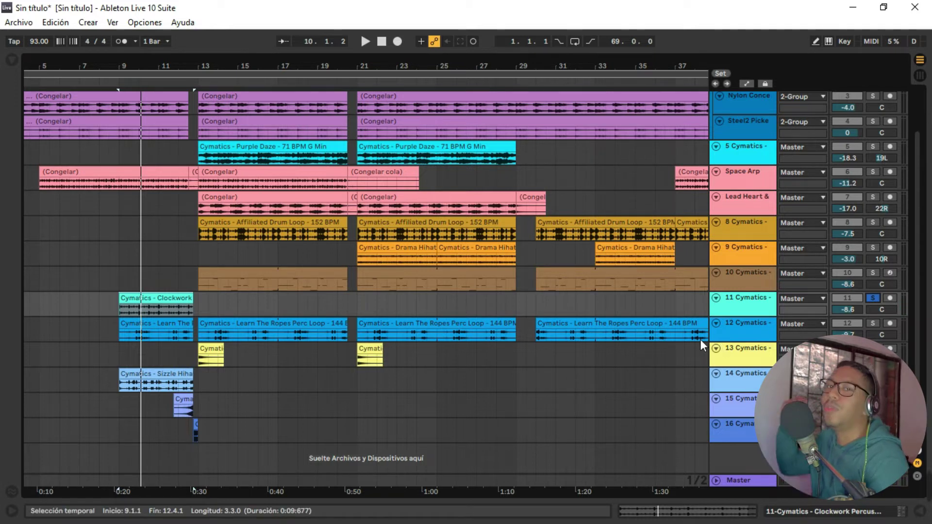
Step: Solo track 12 and audition its first Cymatics - Learn The Ropes Perc Loop clip from bar 9
{"action": "left_click", "coordinate": [873, 323]}
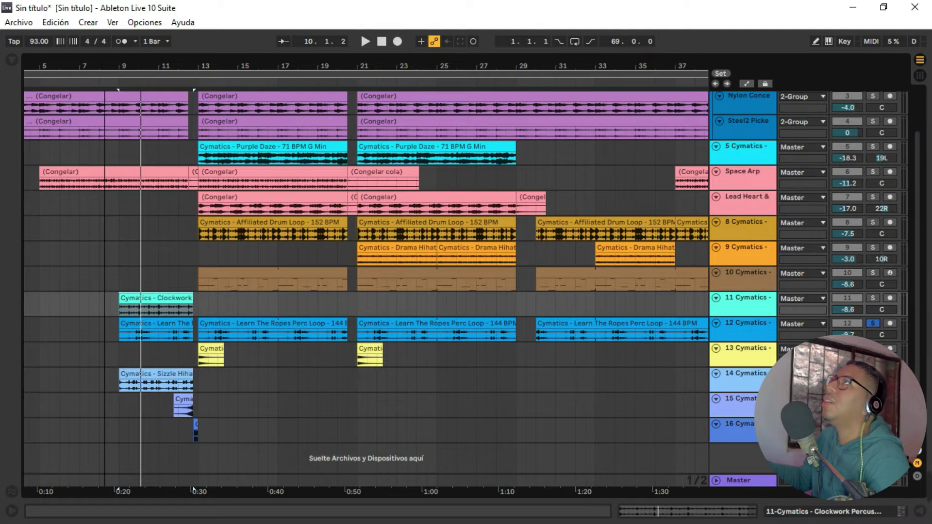
{"action": "left_click_drag", "start_coordinate": [105, 66], "coordinate": [104, 127]}
{"action": "left_click", "coordinate": [146, 337]}
{"action": "key", "text": "space"}
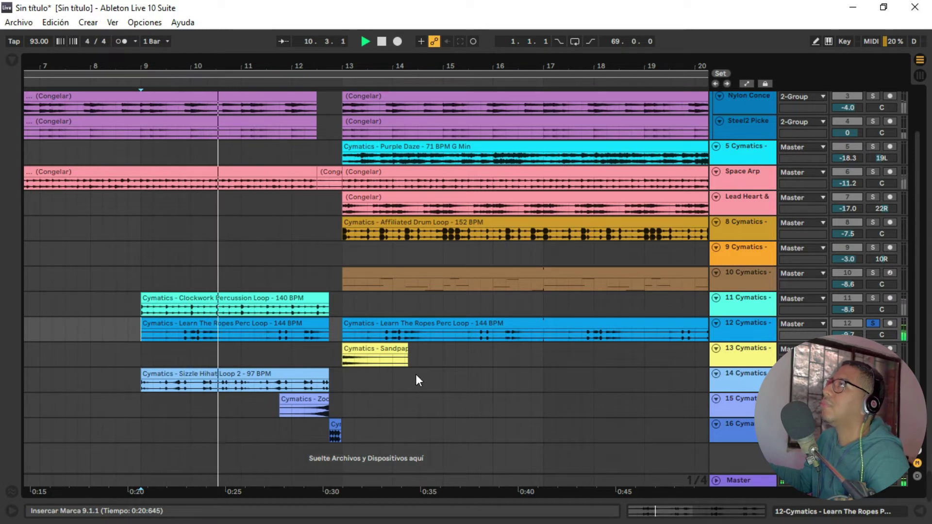
{"action": "key", "text": "space"}
Step: Solo track 14 and audition its Cymatics - Sizzle Hihat Loop 2 clip from bar 9
{"action": "double_click", "coordinate": [486, 71]}
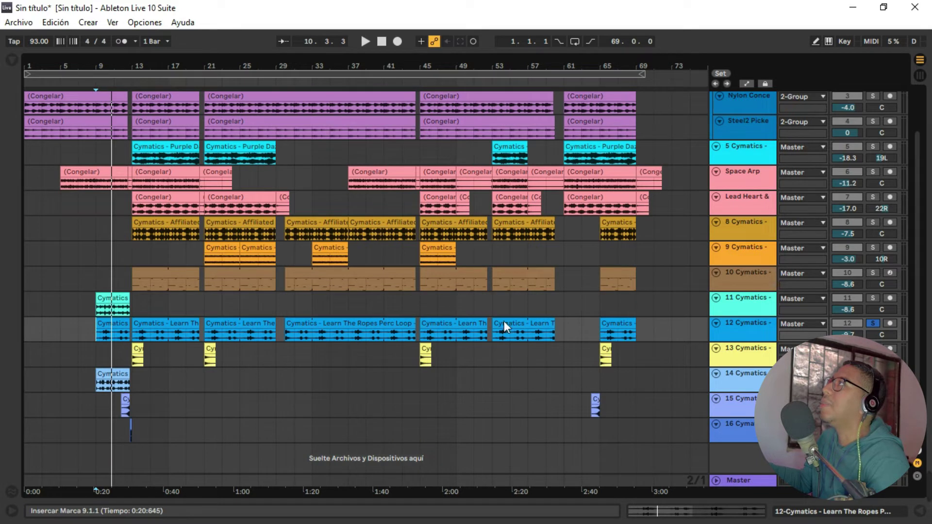
{"action": "left_click_drag", "start_coordinate": [48, 65], "coordinate": [48, 109]}
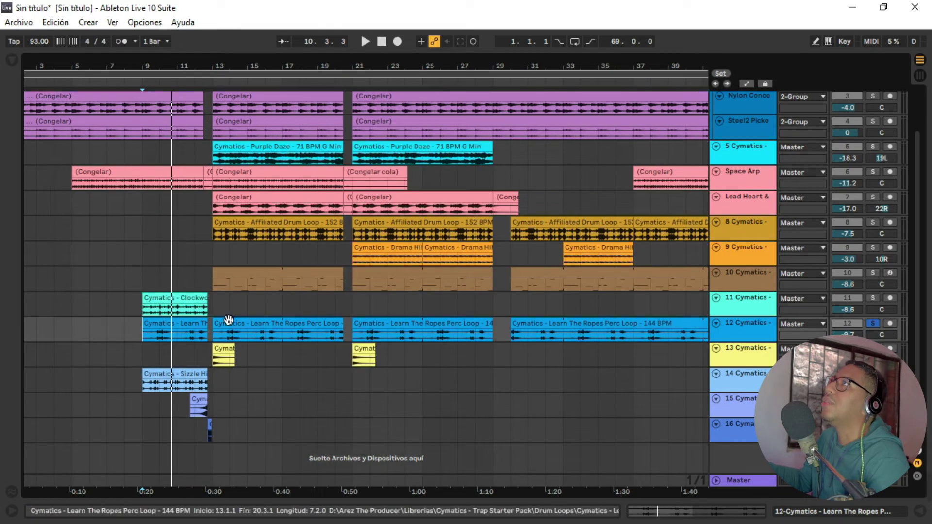
{"action": "left_click", "coordinate": [191, 374]}
{"action": "left_click", "coordinate": [873, 373]}
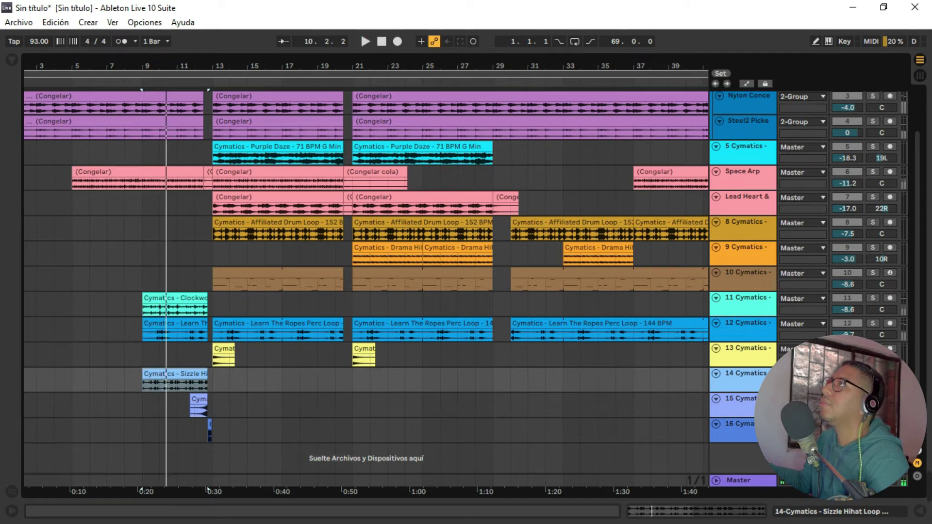
{"action": "key", "text": "space"}
Step: Audition the first Cymatics - Sandpaper Crash clip at bar 13 with track 13 soloed
{"action": "left_click", "coordinate": [219, 354]}
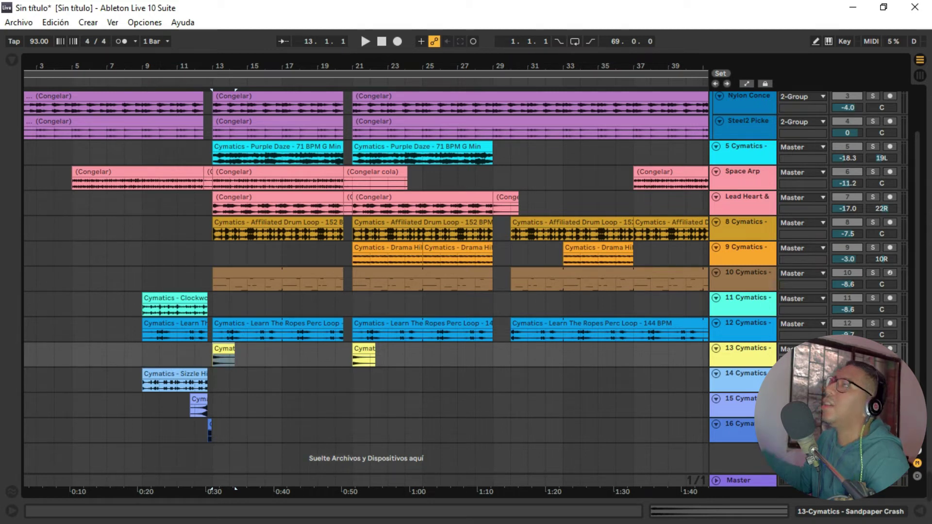
{"action": "key", "text": "space"}
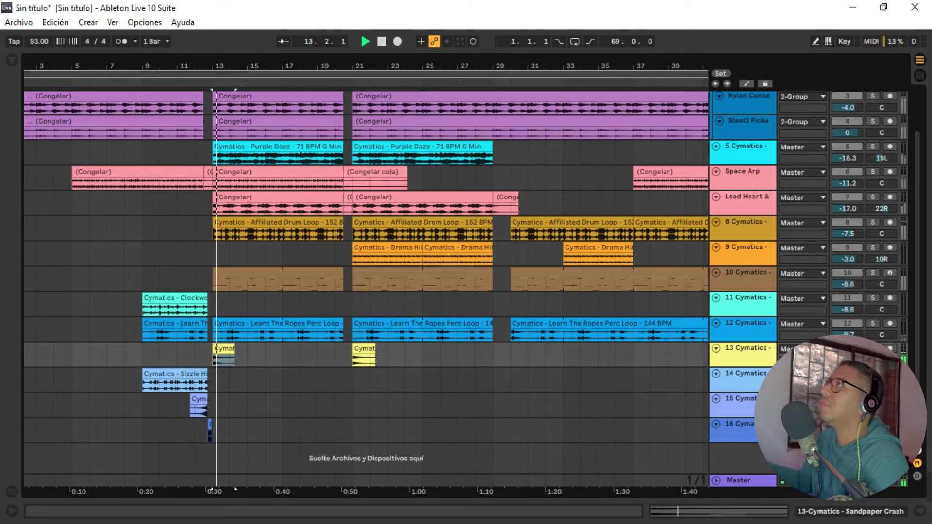
{"action": "key", "text": "space"}
Step: Audition the Zoom Reverse Cymbal clip on track 15 and the Vinyl Scratch clip on track 16, both just before bar 13
{"action": "left_click", "coordinate": [198, 409]}
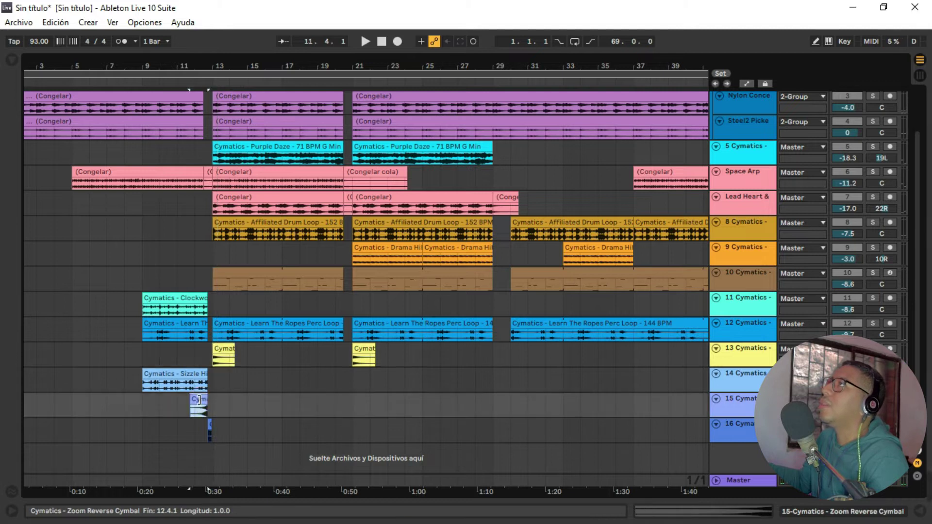
{"action": "key", "text": "space"}
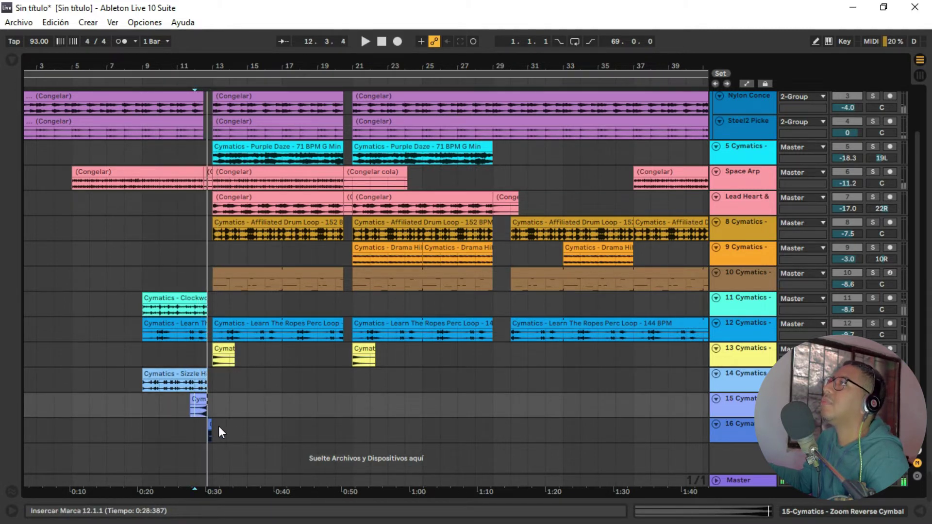
{"action": "left_click", "coordinate": [209, 428]}
{"action": "key", "text": "space"}
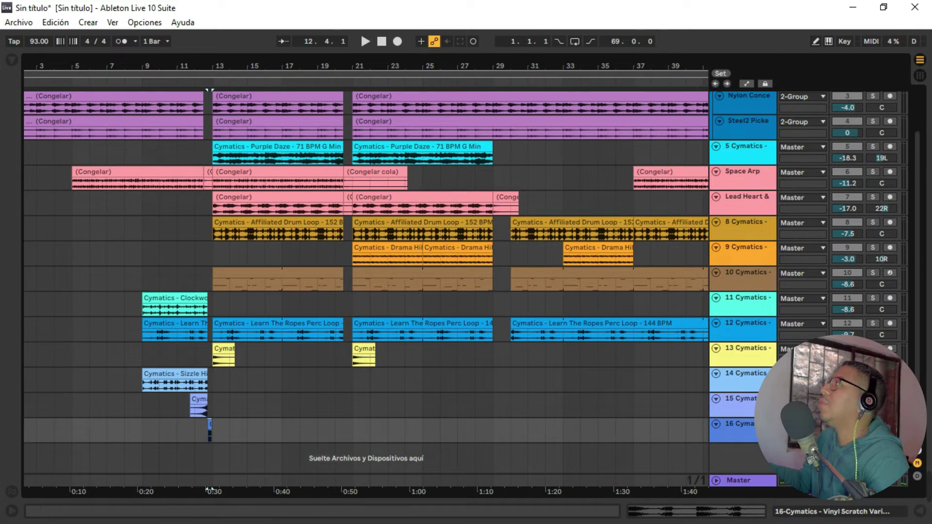
Step: Audition the Vinyl Scratch clip on track 16 once more, turn off that track's solo, and show the whole arrangement
{"action": "key", "text": "space"}
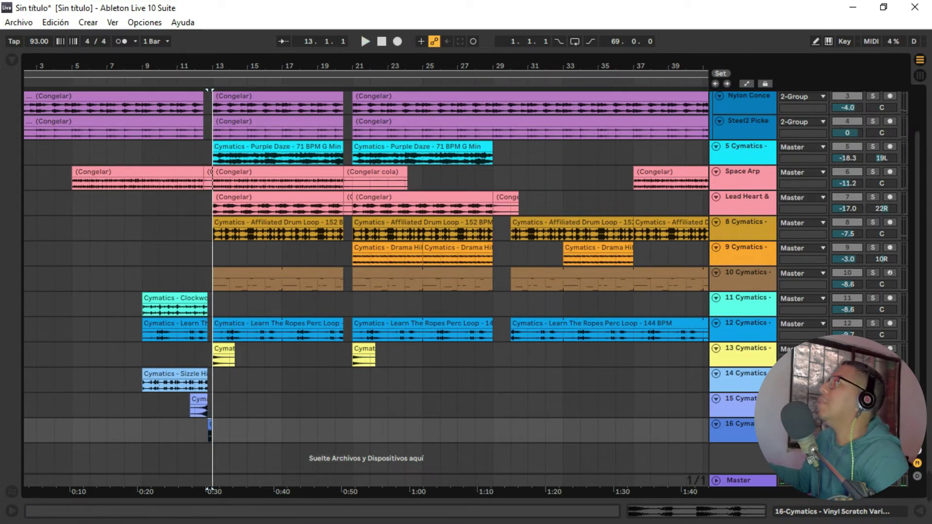
{"action": "left_click", "coordinate": [872, 424]}
{"action": "left_click_drag", "start_coordinate": [487, 66], "coordinate": [273, 66]}
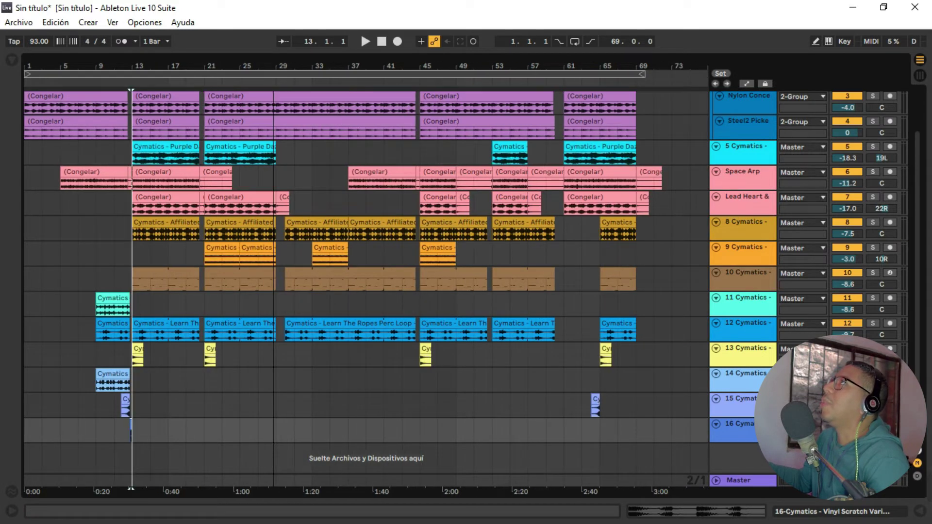
{"action": "scroll", "coordinate": [111, 197], "scroll_direction": "up", "scroll_amount": 3}
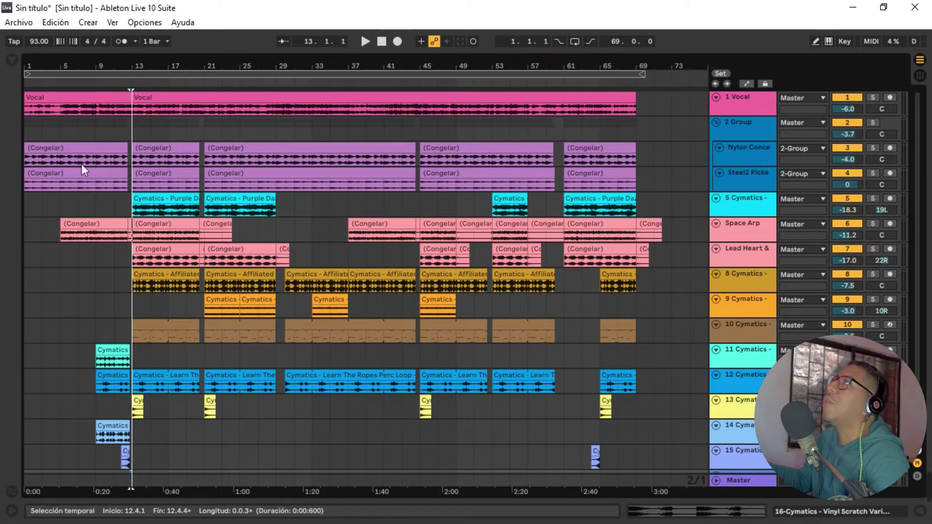
Step: Solo track 5 and audition its first Cymatics - Purple Daze clip from bar 13
{"action": "key", "text": "Tab"}
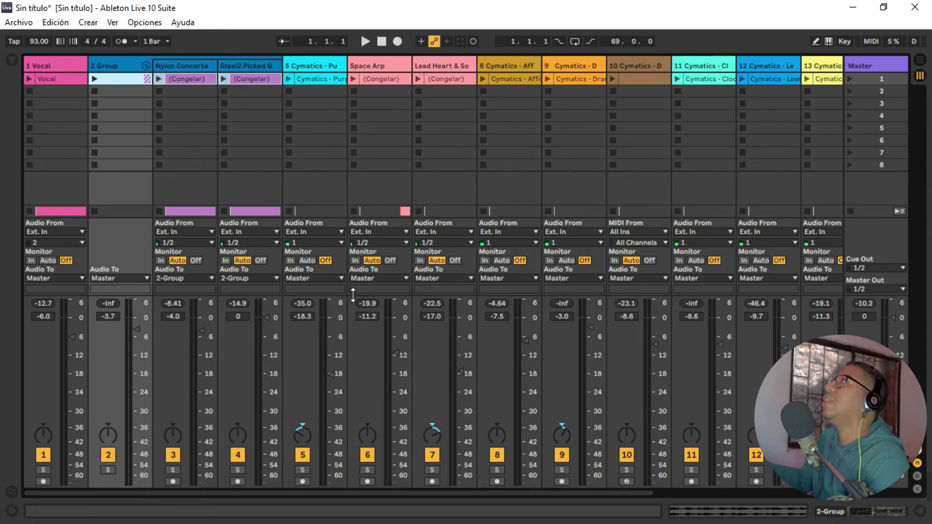
{"action": "left_click", "coordinate": [320, 66]}
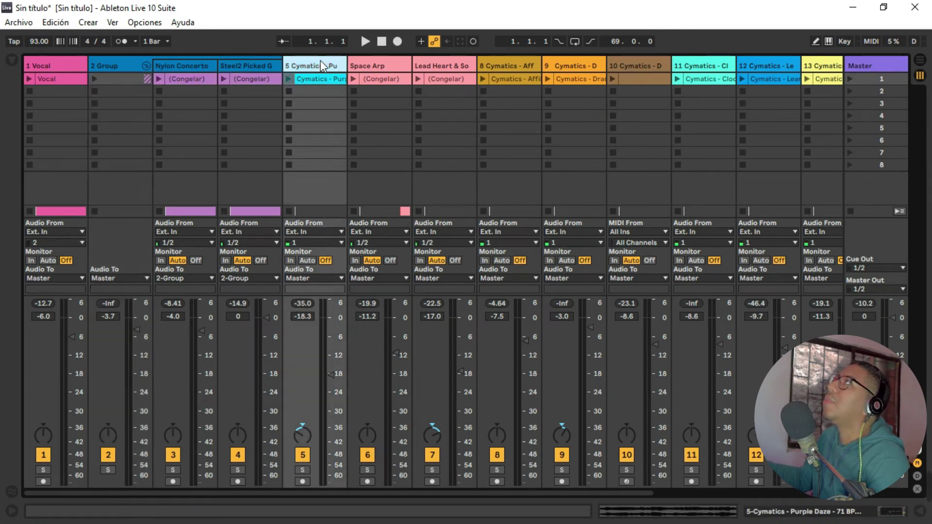
{"action": "left_click", "coordinate": [302, 470]}
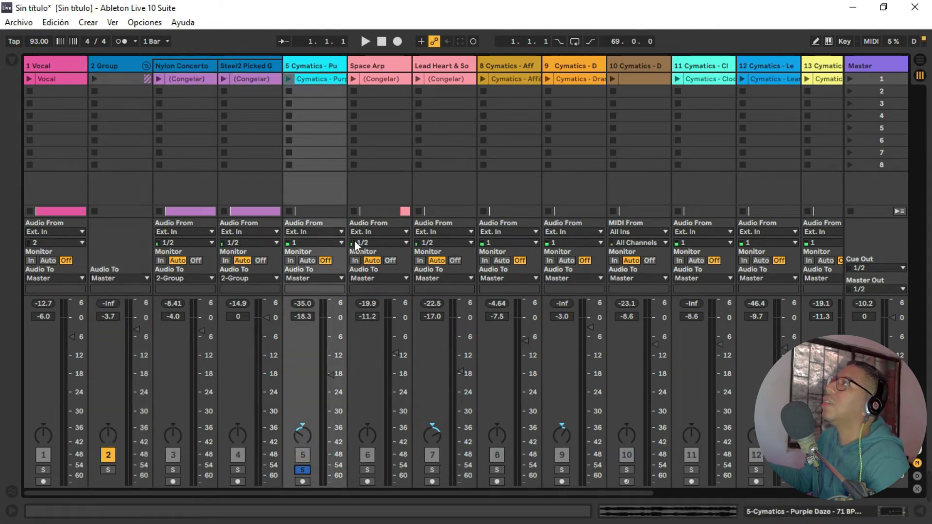
{"action": "key", "text": "Tab"}
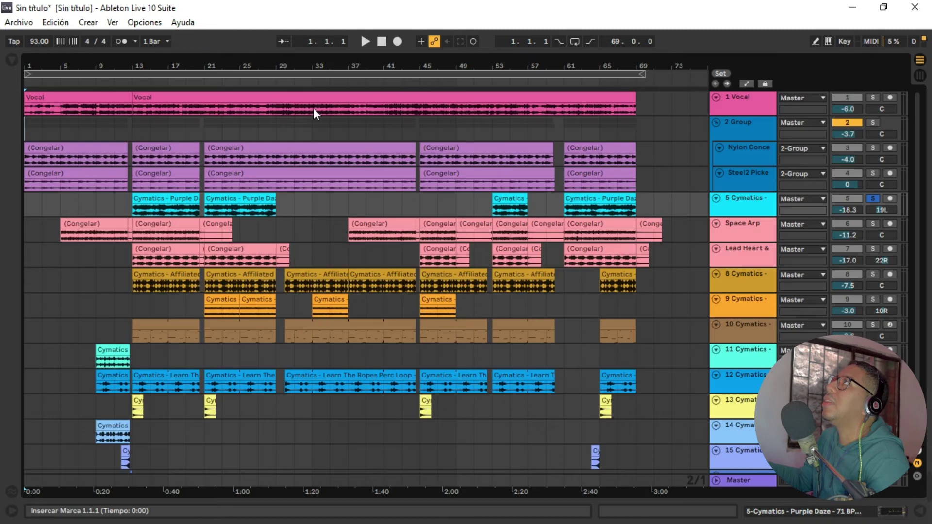
{"action": "left_click", "coordinate": [170, 200]}
{"action": "key", "text": "space"}
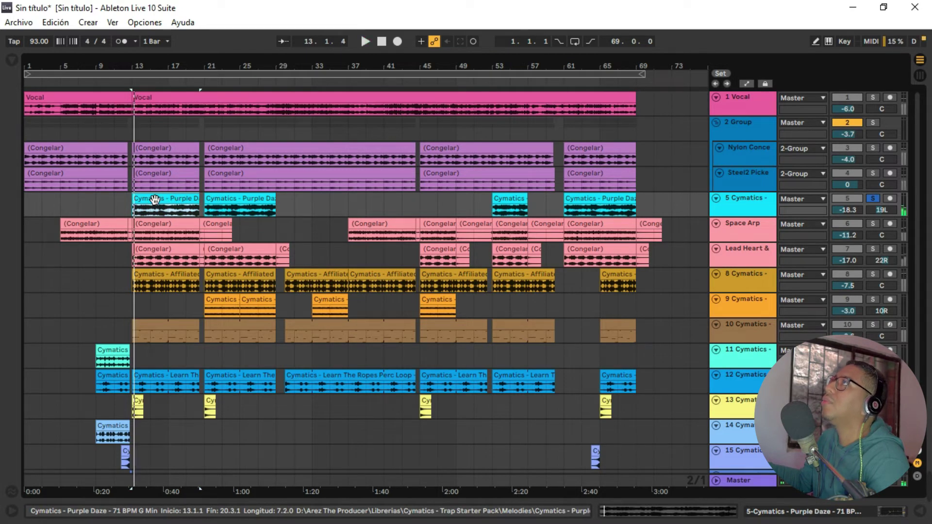
Step: Solo track 7, Lead Heart & Soul, and audition its first frozen clip from bar 13
{"action": "key", "text": "Tab"}
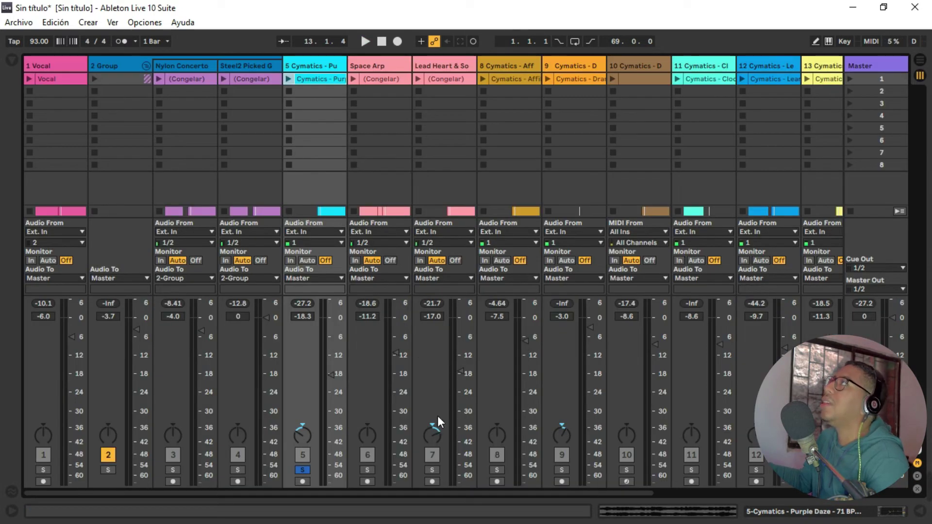
{"action": "left_click", "coordinate": [432, 470]}
{"action": "left_click", "coordinate": [439, 68]}
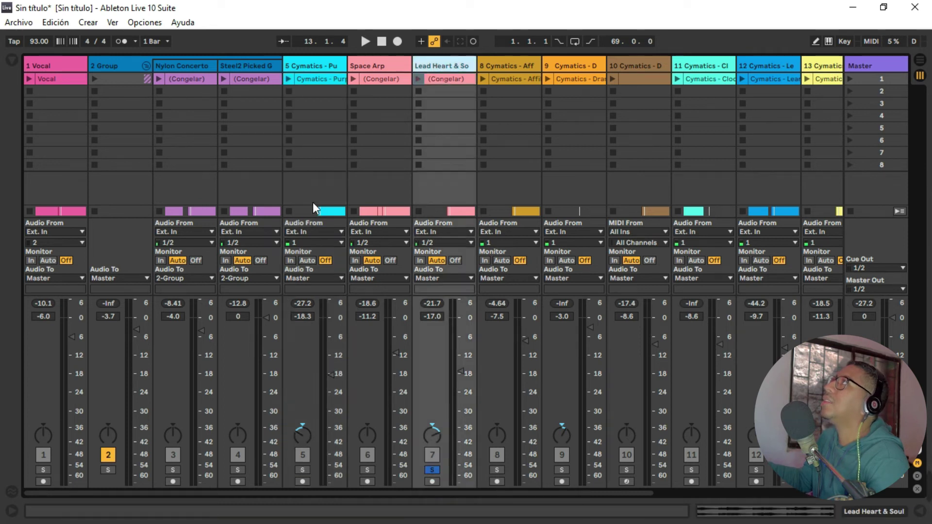
{"action": "key", "text": "Tab"}
{"action": "left_click", "coordinate": [187, 251]}
Step: Solo track 9 and audition its first Cymatics - Drama Hihat Loop clip from bar 21
{"action": "key", "text": "Tab"}
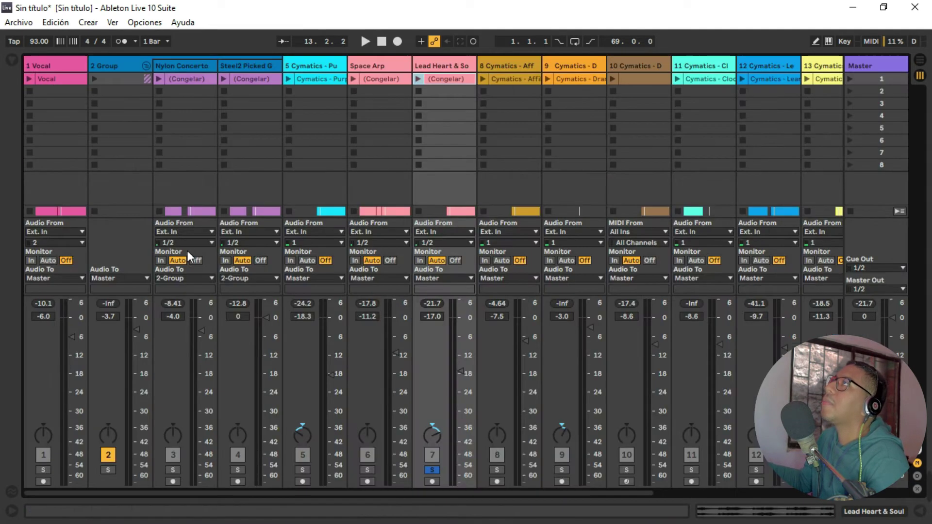
{"action": "left_click_drag", "start_coordinate": [474, 488], "coordinate": [563, 494]}
{"action": "left_click", "coordinate": [439, 470]}
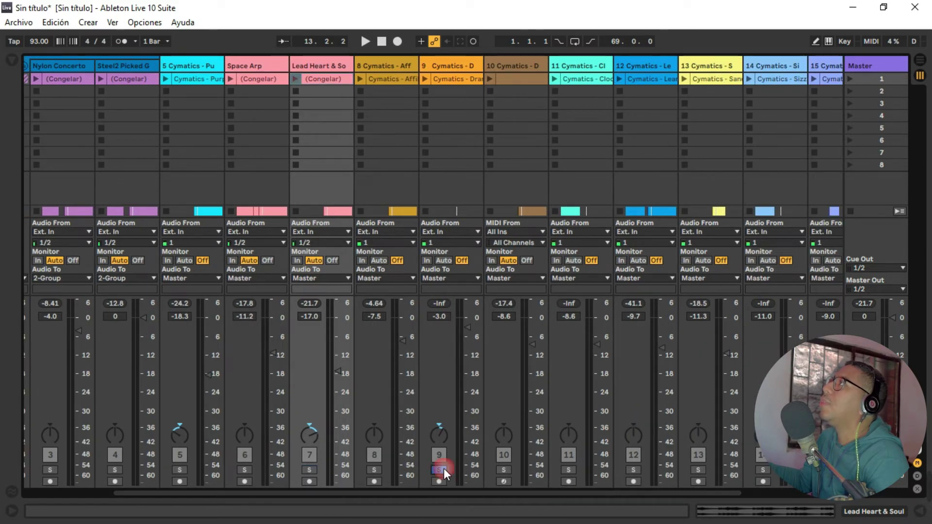
{"action": "left_click", "coordinate": [444, 68]}
{"action": "key", "text": "Tab"}
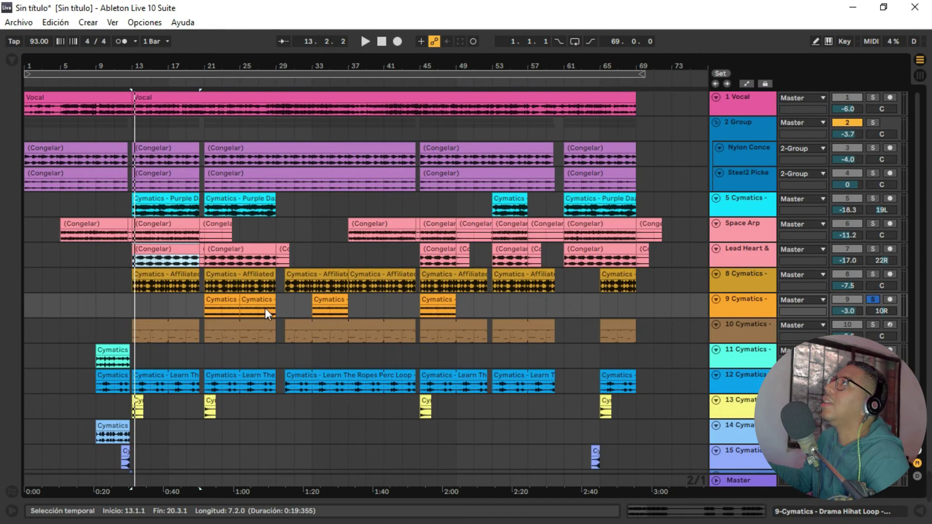
{"action": "left_click", "coordinate": [224, 296]}
{"action": "key", "text": "space"}
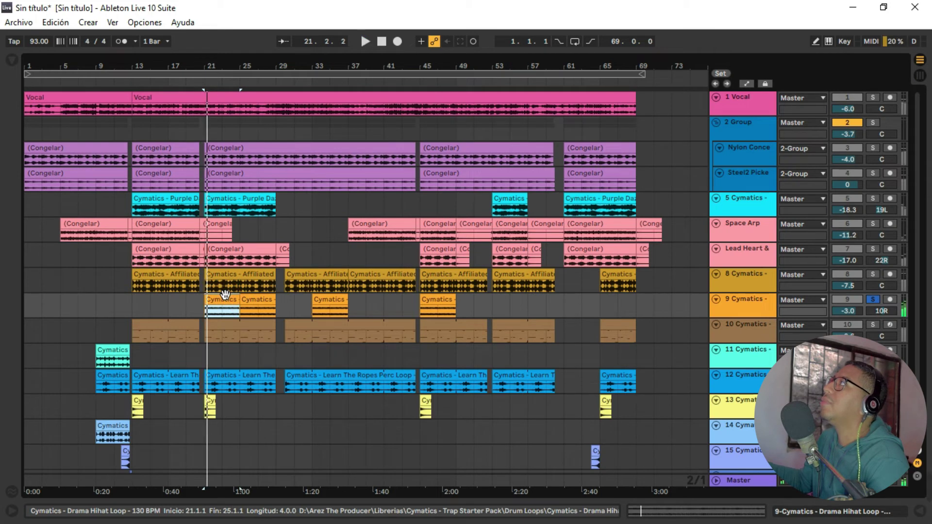
Step: Turn off track 9's solo, select track 5, and return to the arrangement timeline
{"action": "key", "text": "Tab"}
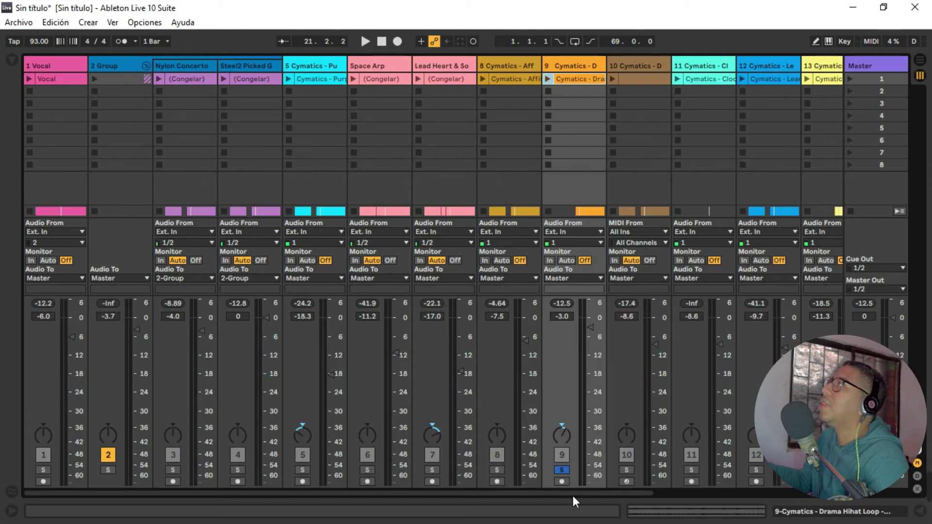
{"action": "left_click_drag", "start_coordinate": [613, 492], "coordinate": [368, 499]}
{"action": "left_click", "coordinate": [382, 497]}
{"action": "left_click", "coordinate": [567, 470]}
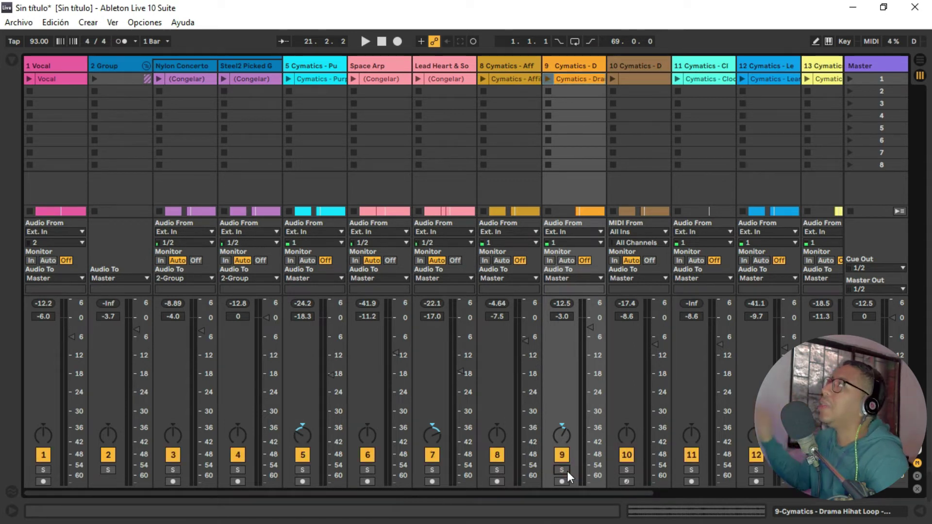
{"action": "left_click", "coordinate": [330, 67]}
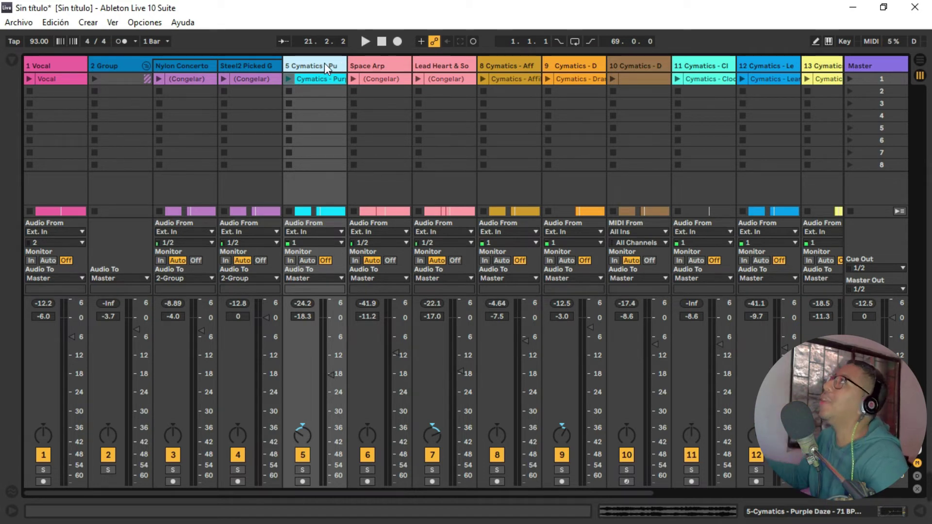
{"action": "key", "text": "Tab"}
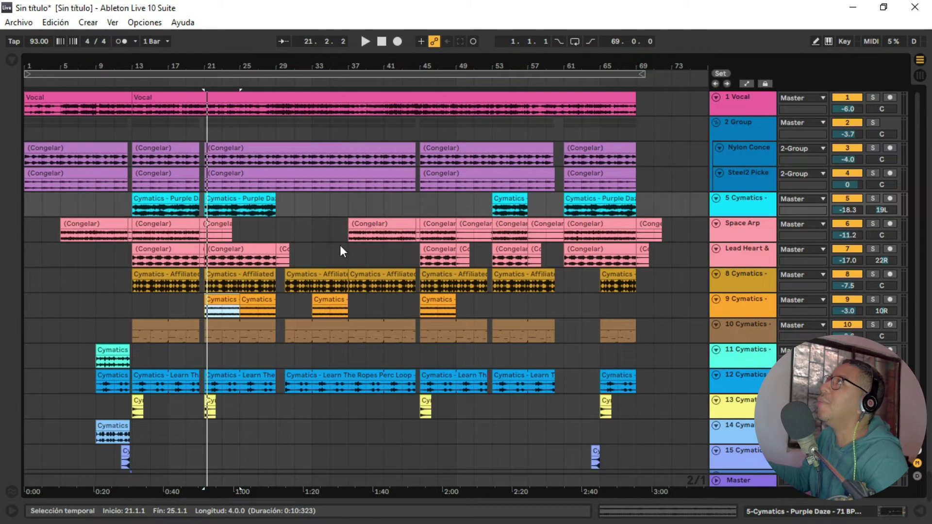
Step: Play the full arrangement from bar 1, repeatedly muting and unmuting the Vocal track to compare the mix with and without it
{"action": "left_click", "coordinate": [32, 205]}
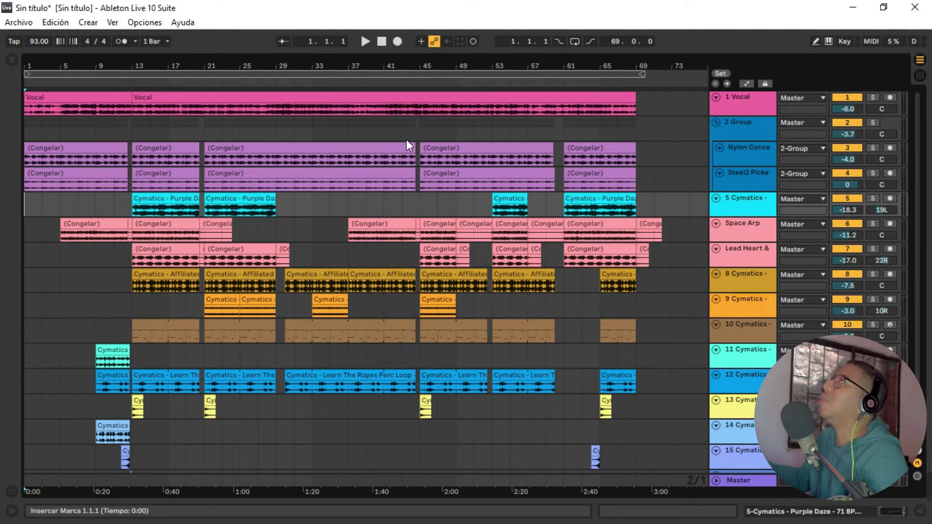
{"action": "left_click", "coordinate": [28, 128]}
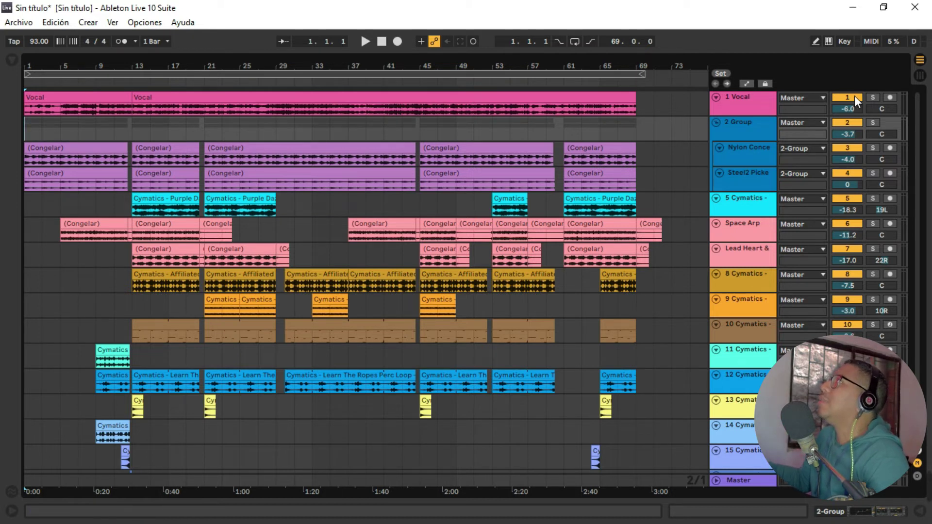
{"action": "key", "text": "space"}
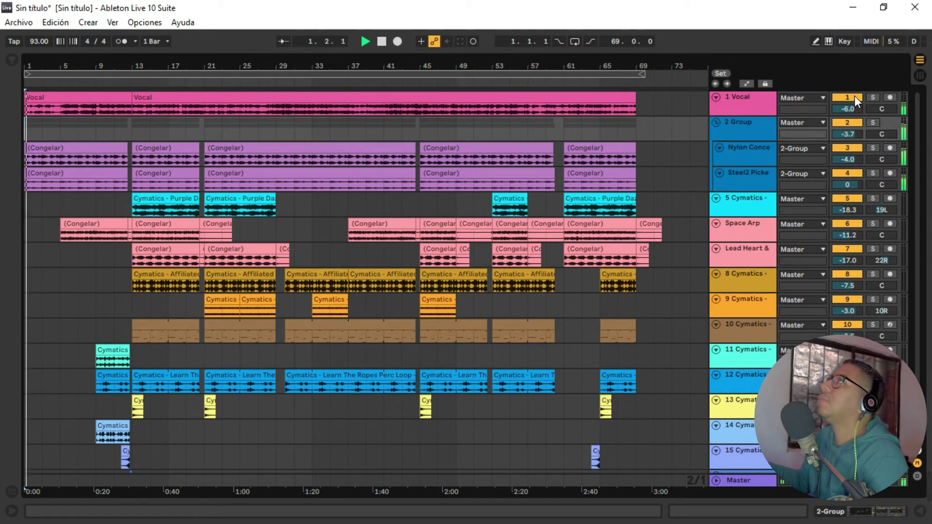
{"action": "left_click", "coordinate": [854, 95]}
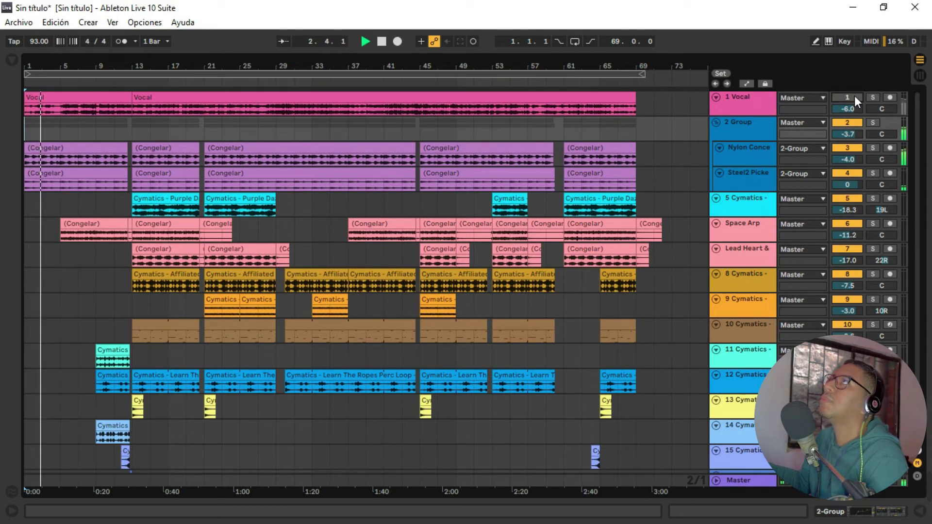
{"action": "left_click", "coordinate": [855, 95]}
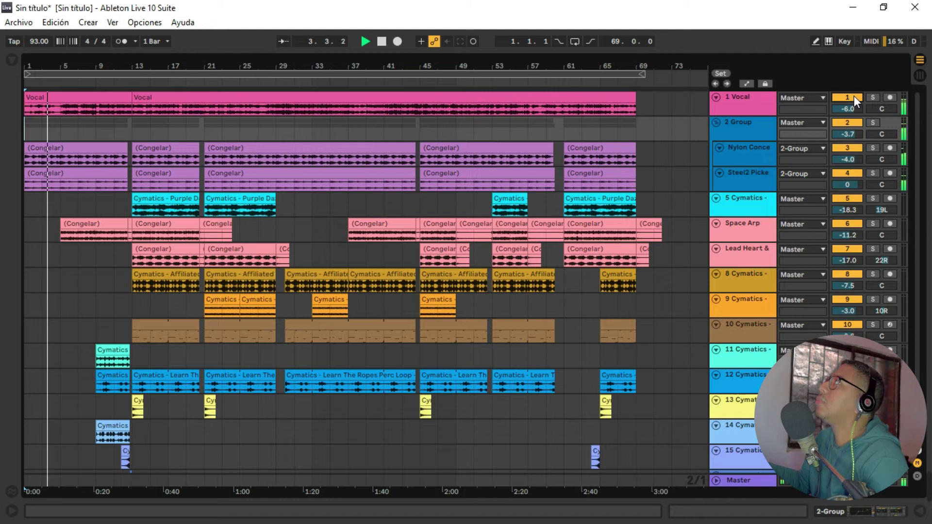
{"action": "left_click", "coordinate": [852, 95]}
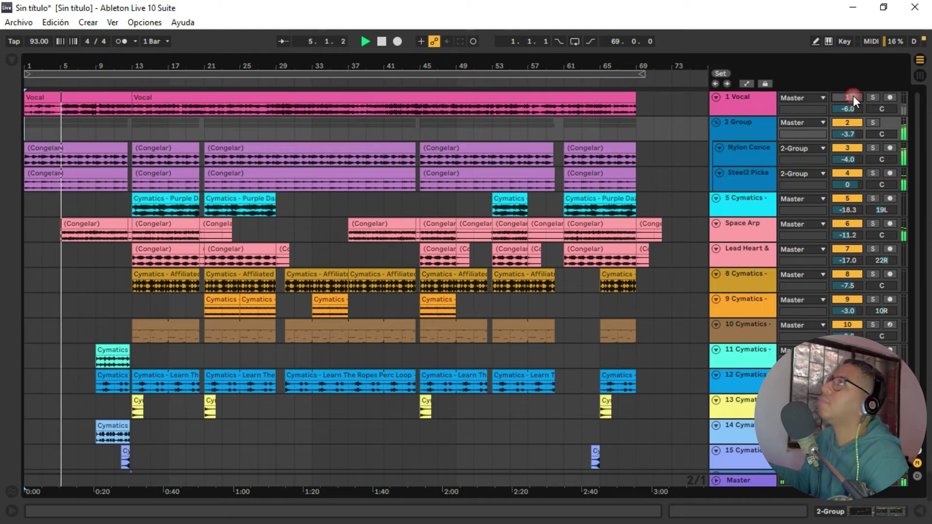
{"action": "left_click", "coordinate": [852, 95]}
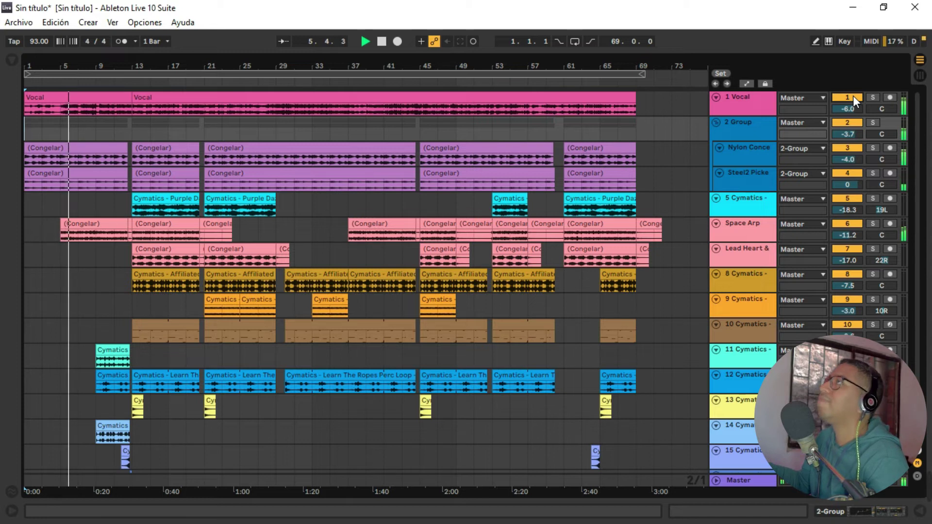
{"action": "left_click", "coordinate": [853, 95]}
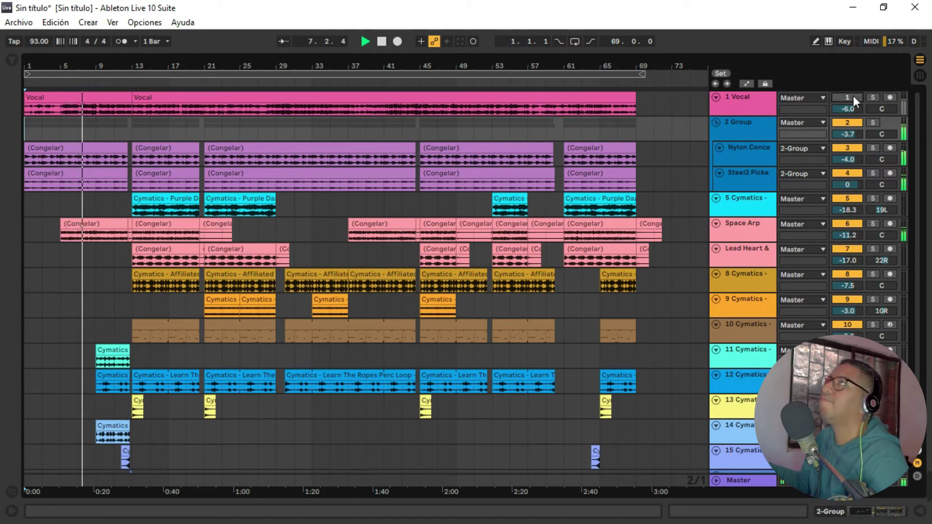
{"action": "left_click", "coordinate": [852, 96]}
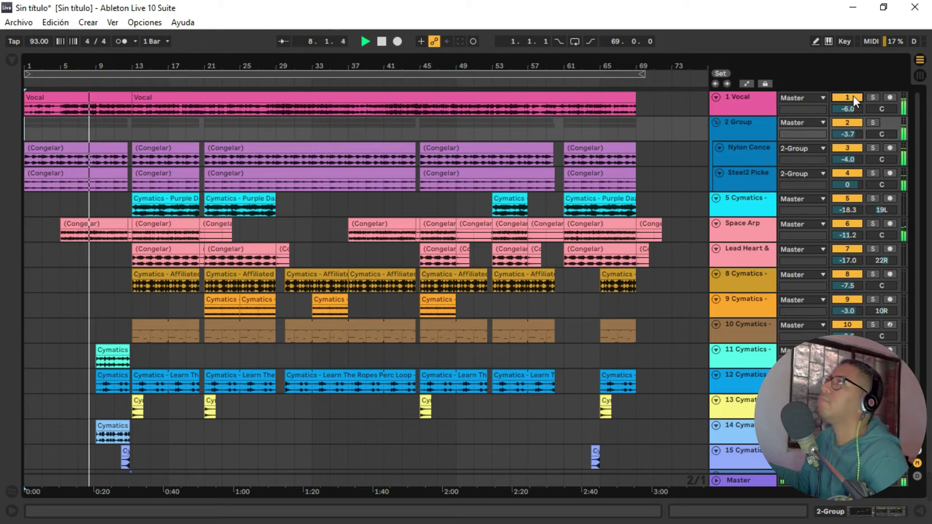
{"action": "left_click", "coordinate": [853, 96]}
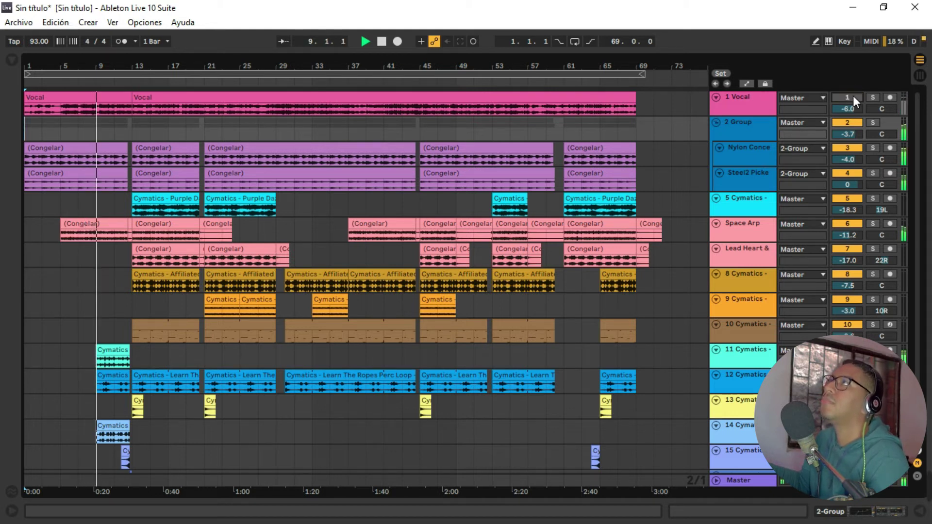
{"action": "left_click", "coordinate": [848, 97]}
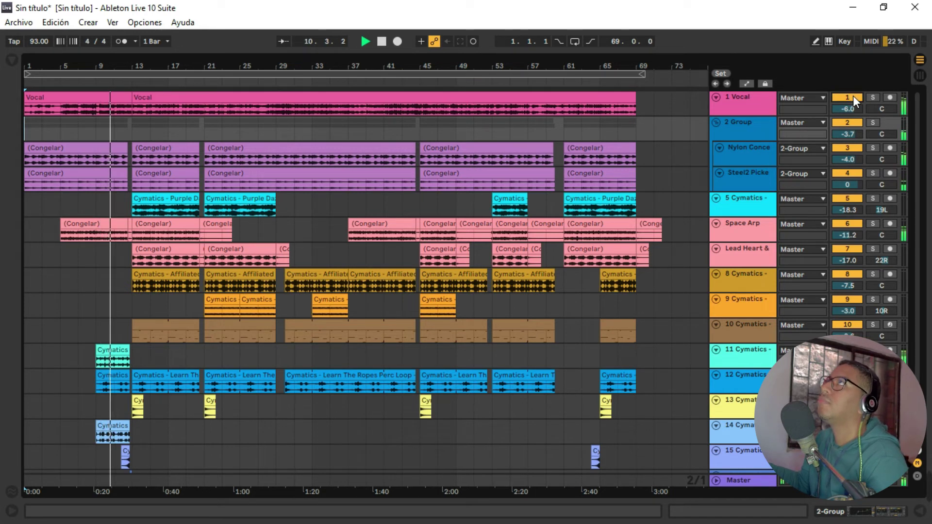
{"action": "left_click", "coordinate": [849, 97]}
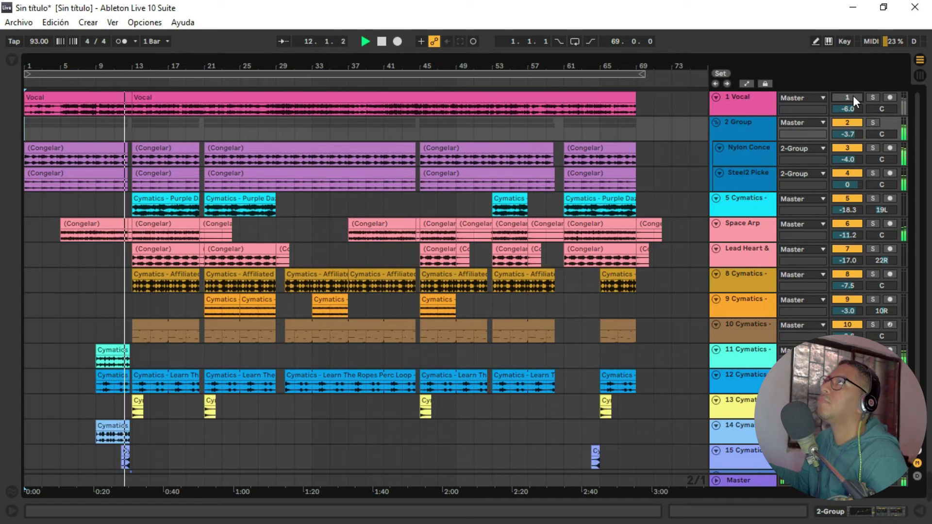
{"action": "left_click", "coordinate": [849, 97]}
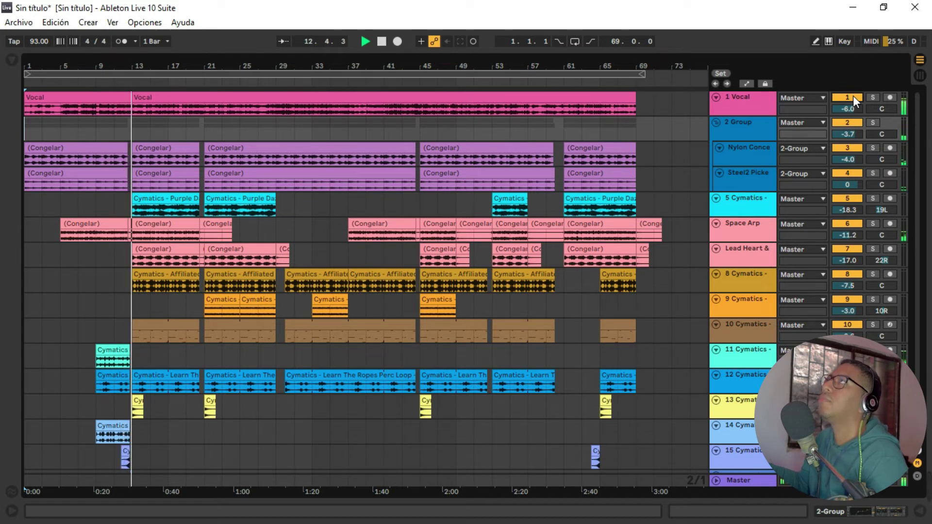
{"action": "left_click", "coordinate": [848, 97]}
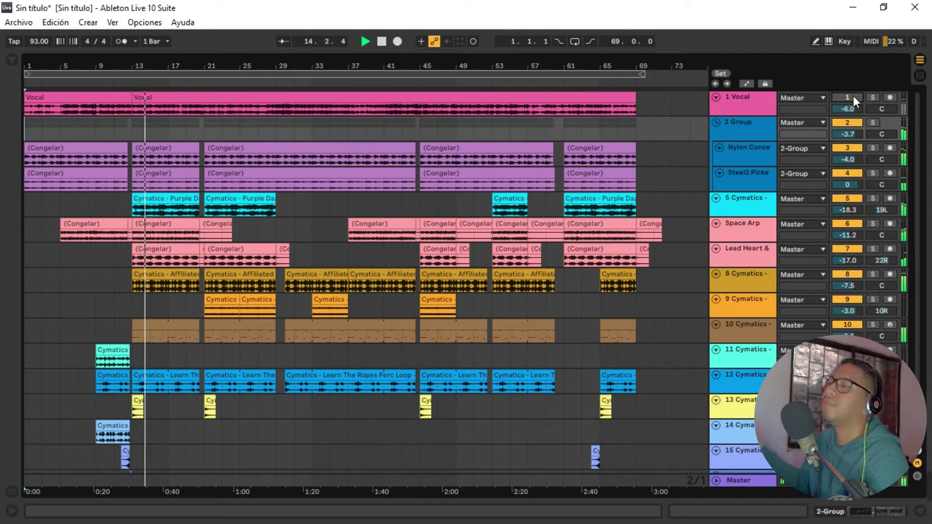
{"action": "left_click", "coordinate": [849, 97]}
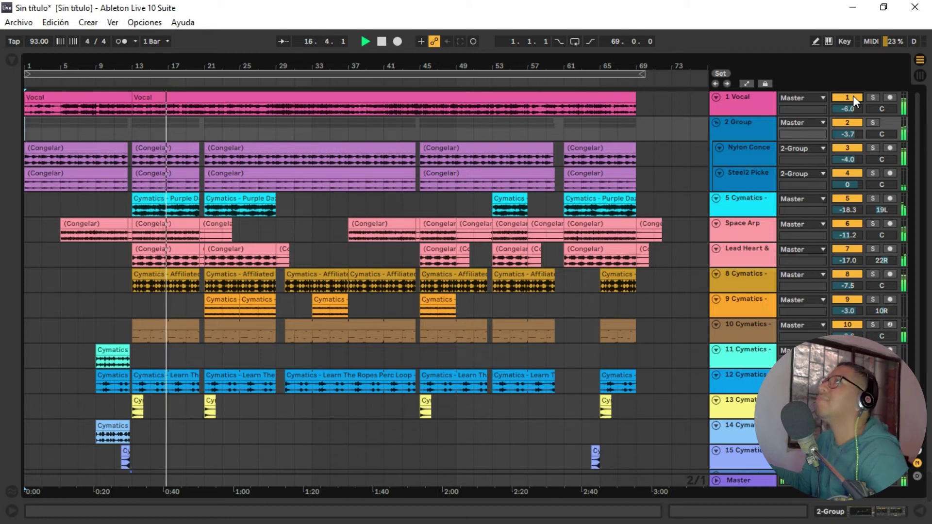
{"action": "left_click", "coordinate": [853, 95]}
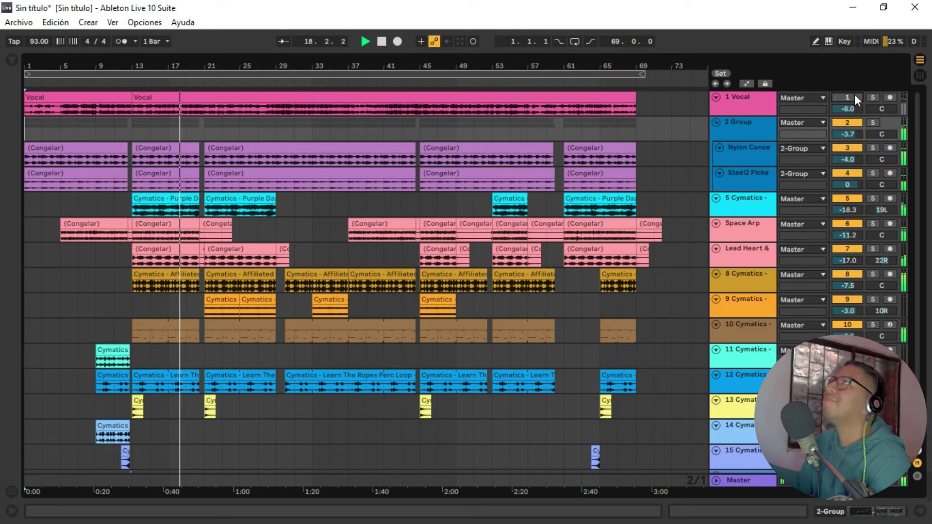
{"action": "left_click", "coordinate": [855, 94]}
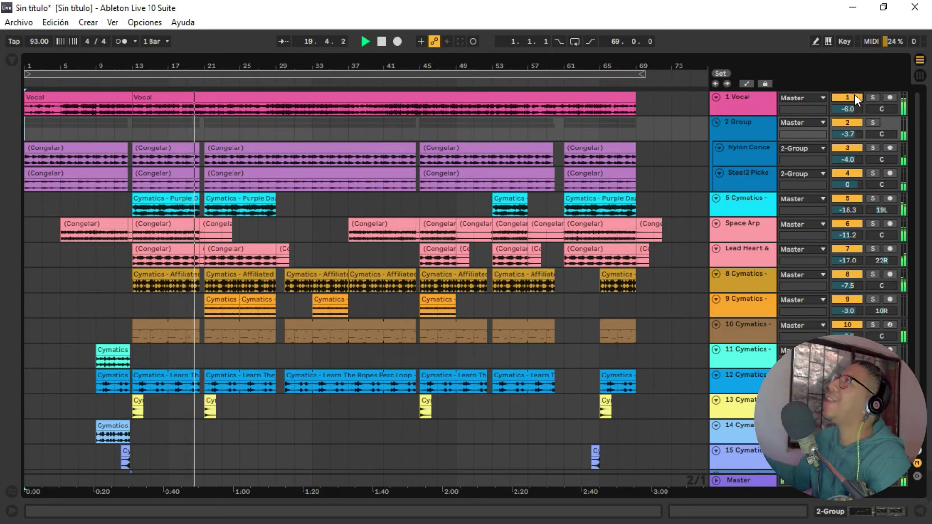
Step: Keep the full arrangement playing from about bar 19 to bar 38 while alternately muting and unmuting the Vocal track, leaving it muted
{"action": "left_click", "coordinate": [854, 96]}
{"action": "left_click", "coordinate": [855, 95]}
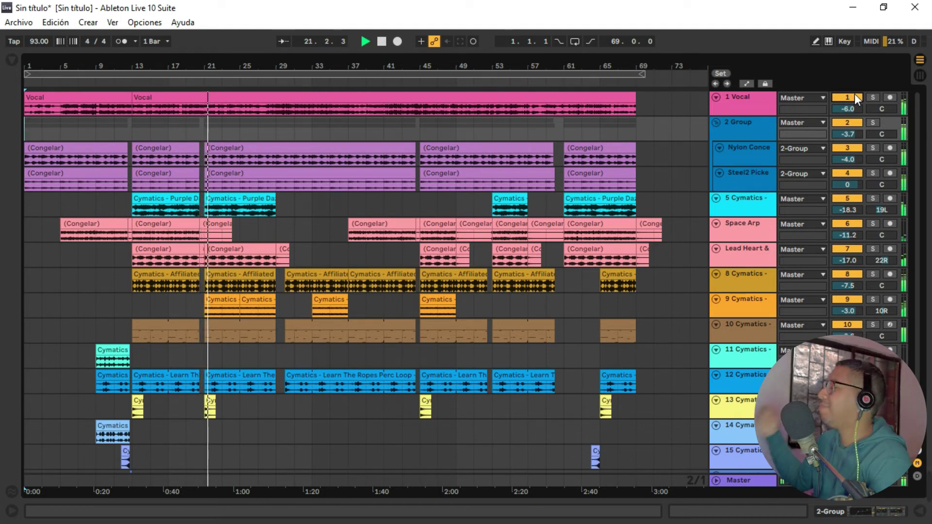
{"action": "left_click", "coordinate": [854, 95]}
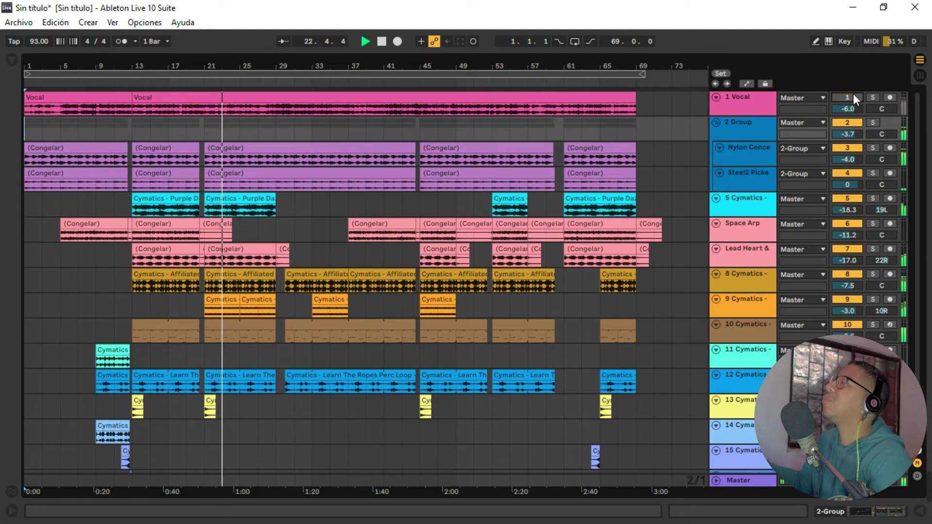
{"action": "left_click", "coordinate": [853, 94]}
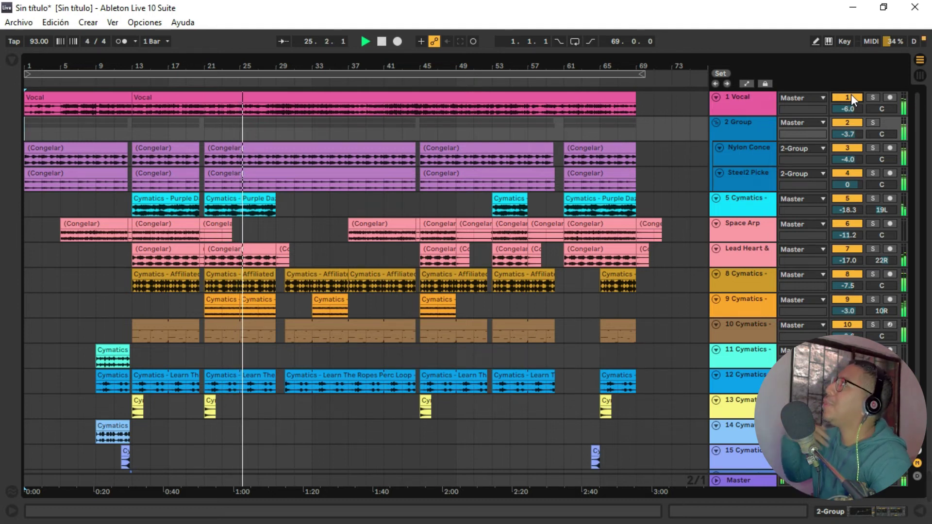
{"action": "left_click", "coordinate": [851, 95]}
{"action": "left_click", "coordinate": [851, 94]}
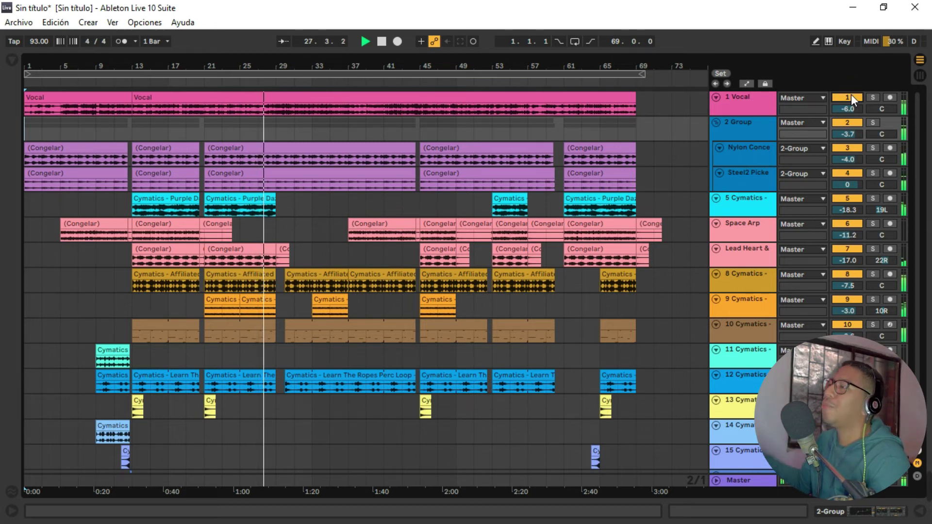
{"action": "left_click", "coordinate": [852, 101]}
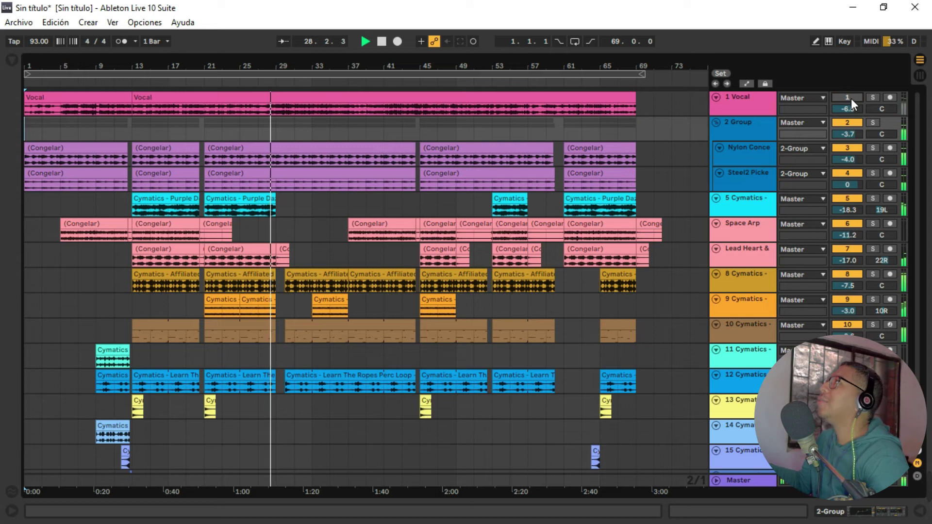
{"action": "left_click", "coordinate": [850, 97]}
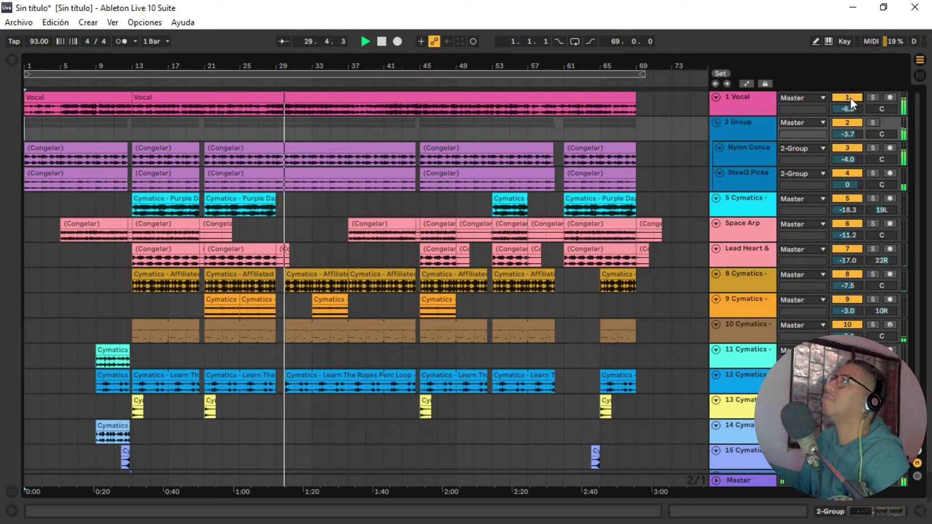
{"action": "left_click", "coordinate": [850, 98]}
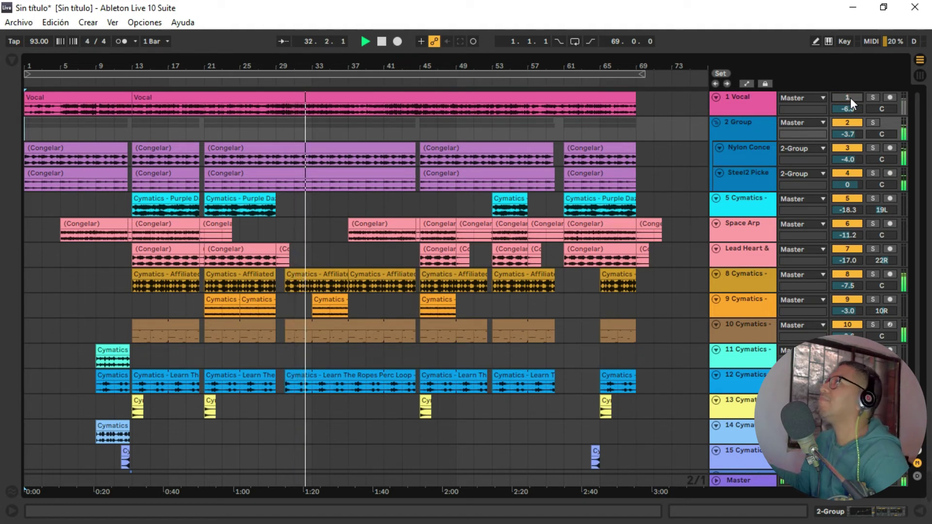
{"action": "left_click", "coordinate": [851, 98]}
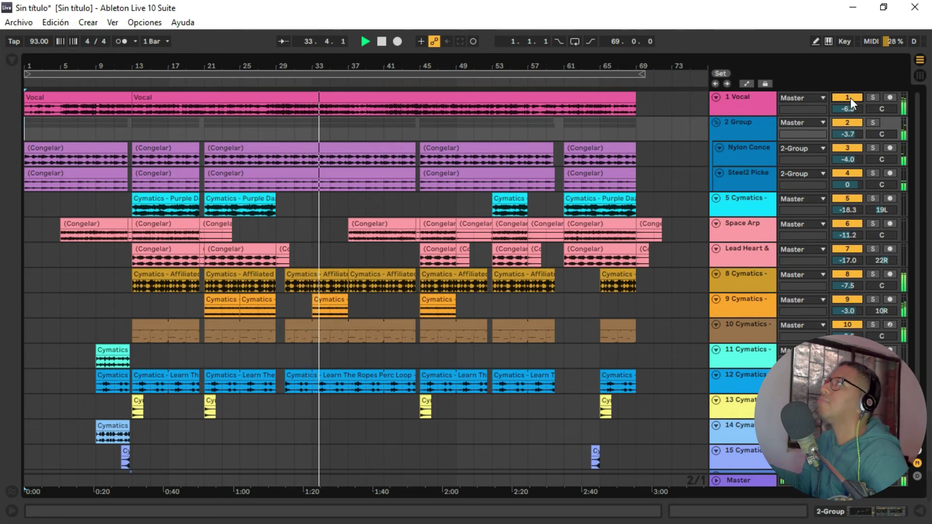
{"action": "left_click", "coordinate": [850, 98]}
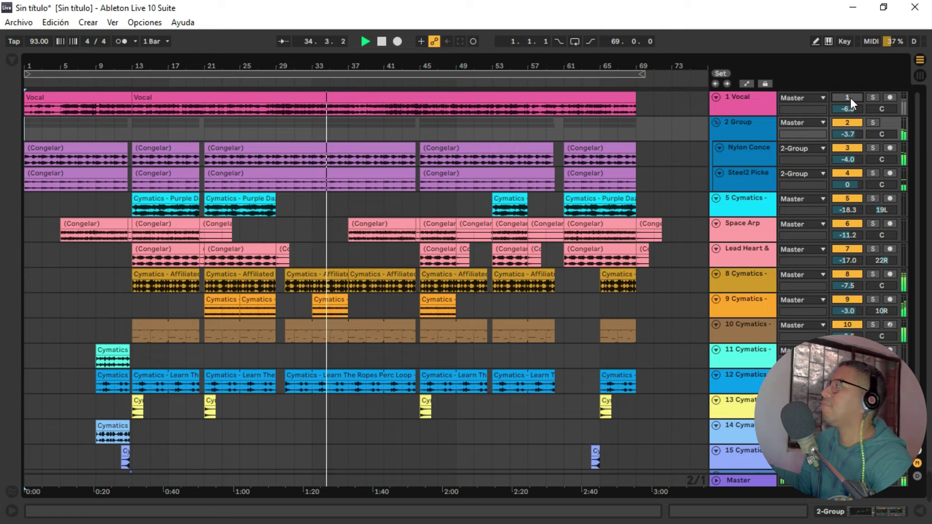
{"action": "left_click", "coordinate": [851, 98]}
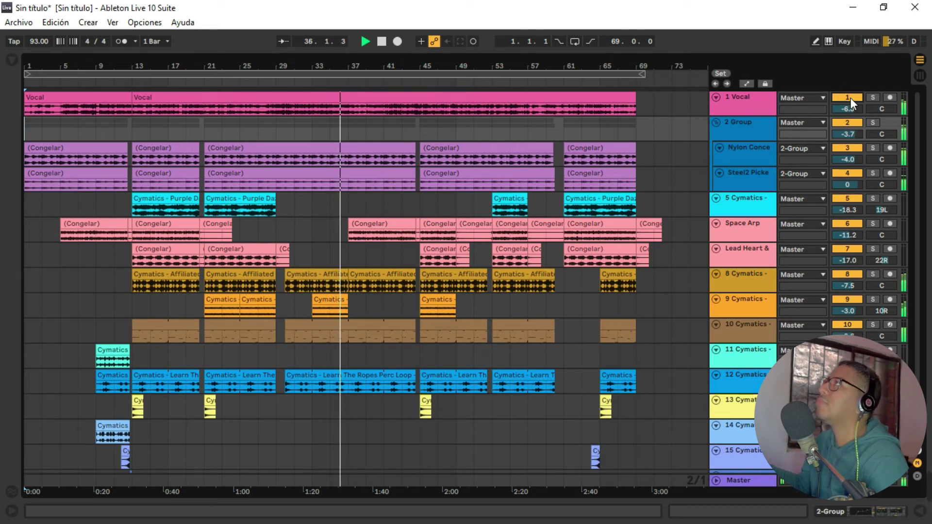
{"action": "left_click", "coordinate": [850, 98]}
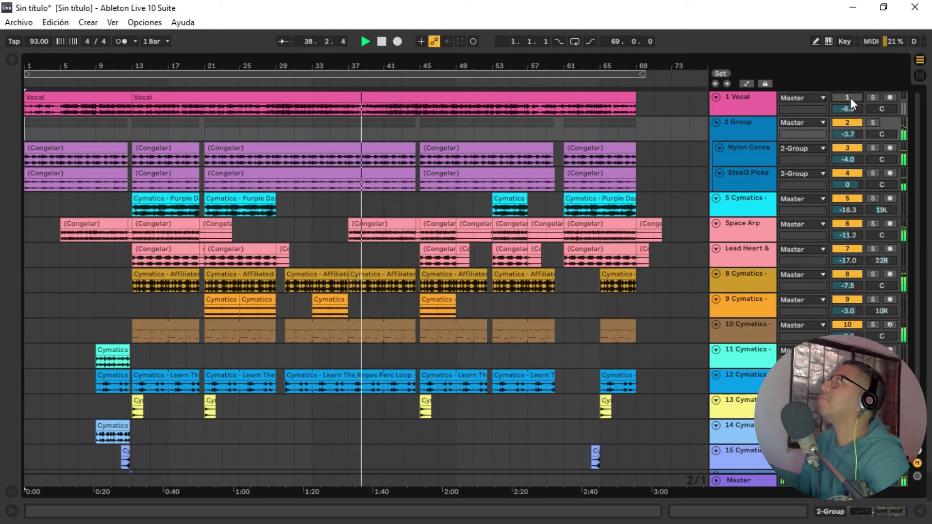
Step: Stop playback and set the playback start point to bar 45 at the Lead Heart & Soul clip
{"action": "key", "text": "space"}
{"action": "left_click", "coordinate": [426, 259]}
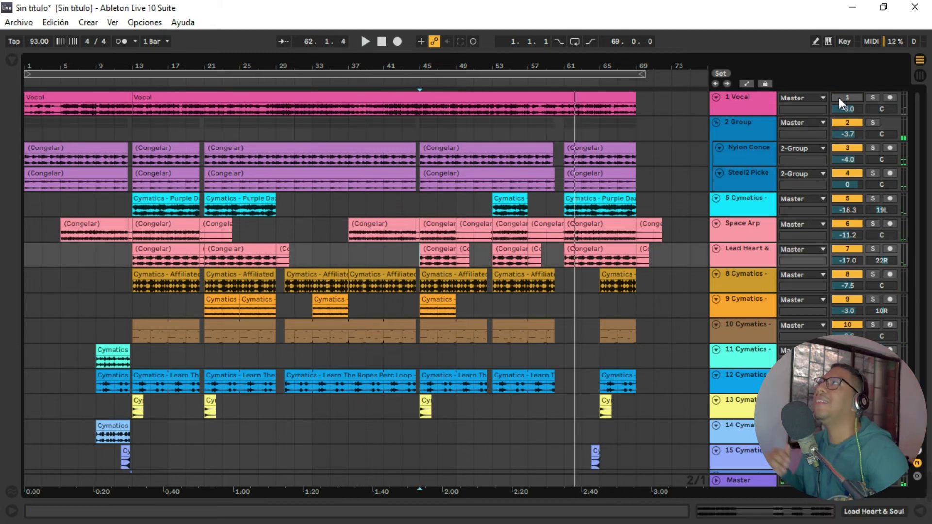